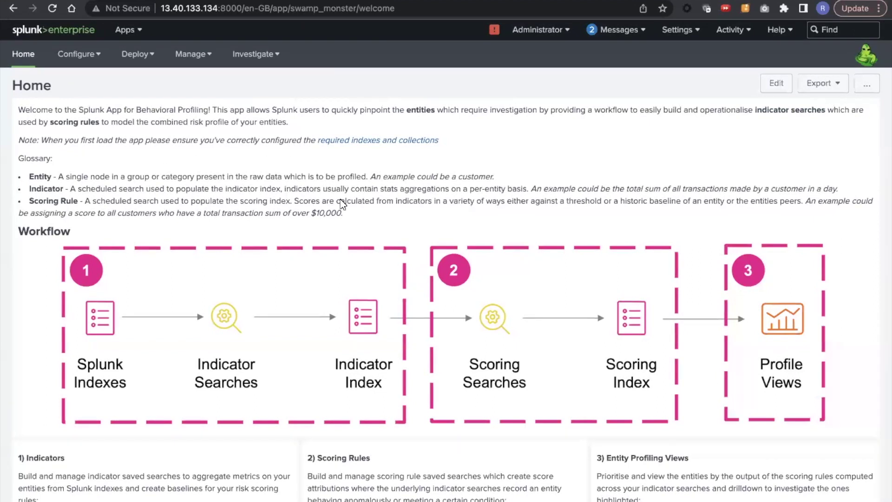
Glance at the Configure options, then start a new indicator from the Deploy menu.
scroll(329, 281, "down", 1)
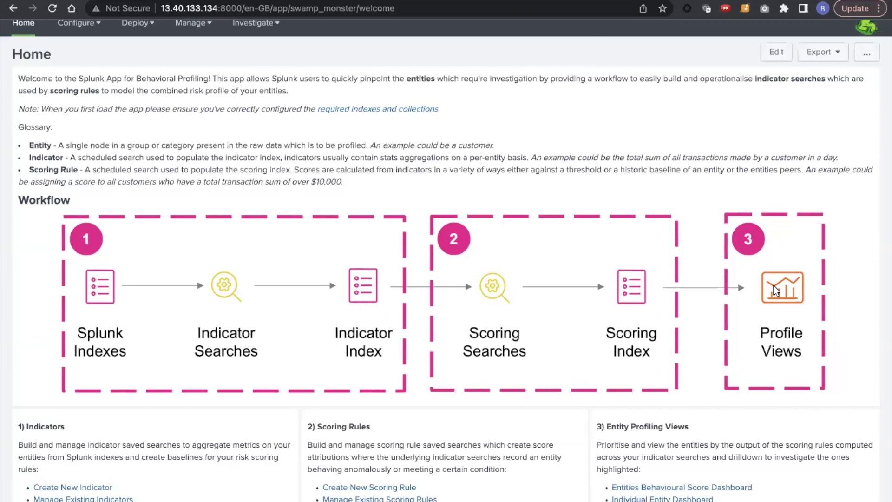
scroll(775, 291, "up", 2)
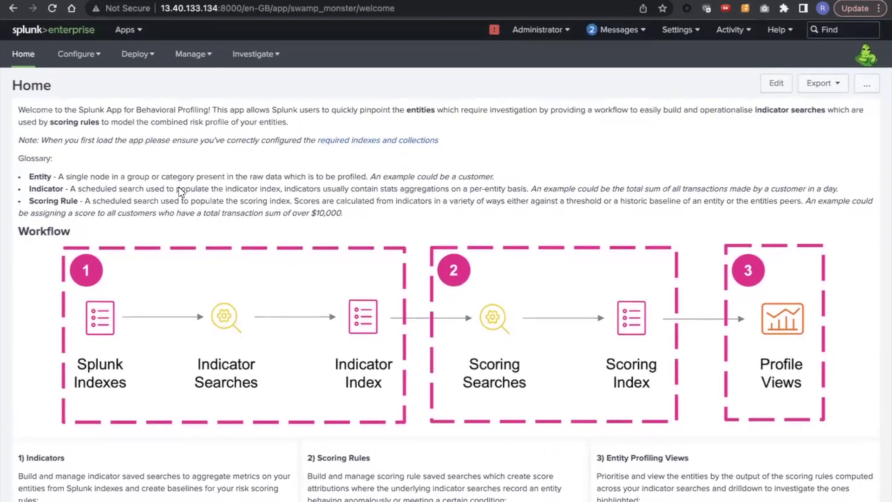
left_click(76, 56)
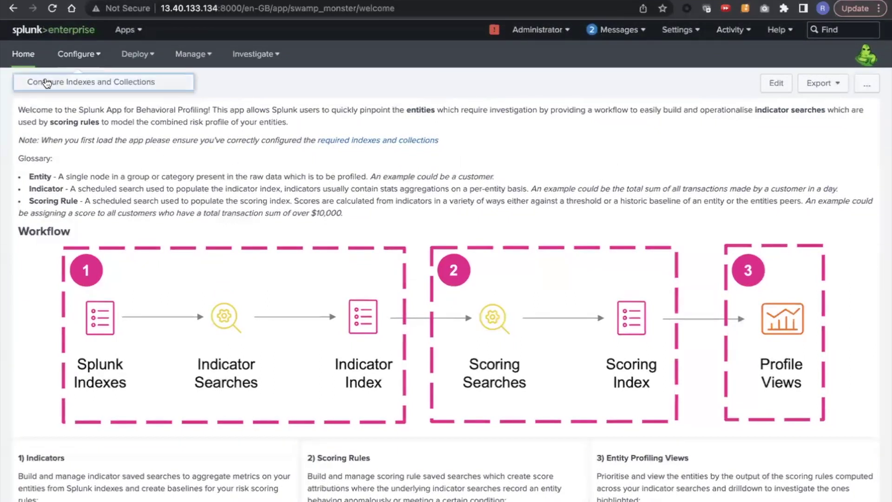
left_click(238, 109)
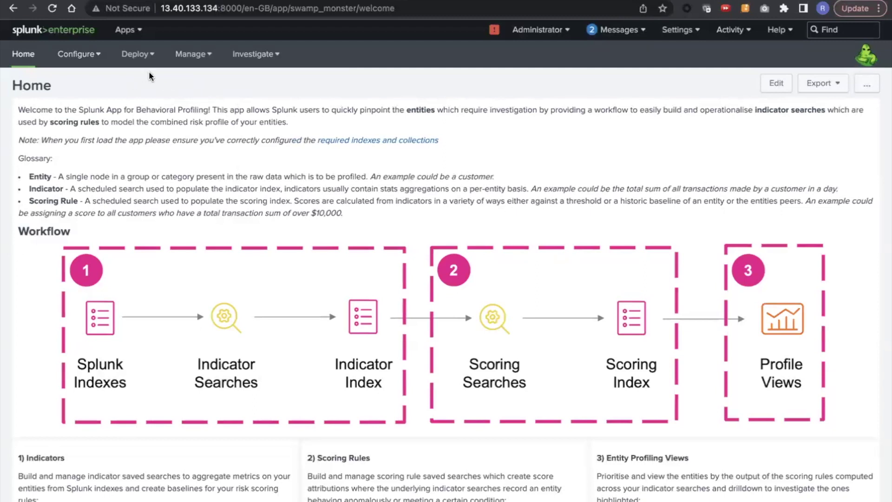
left_click(137, 54)
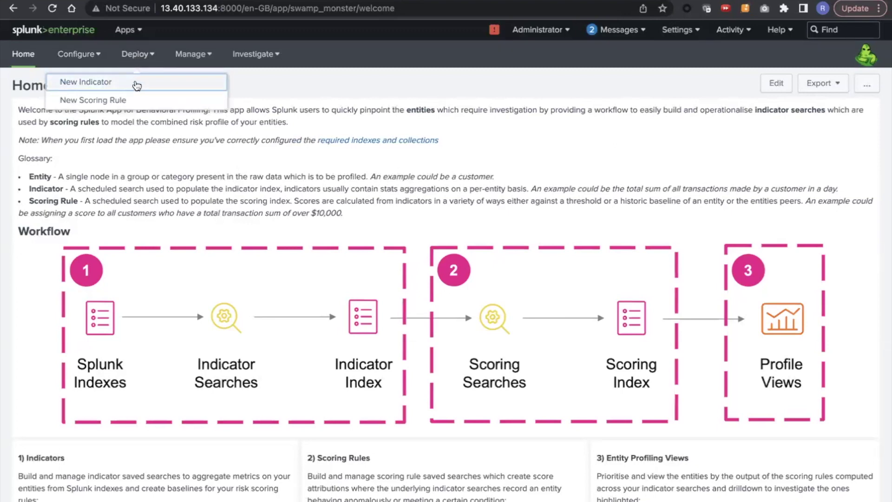
left_click(135, 81)
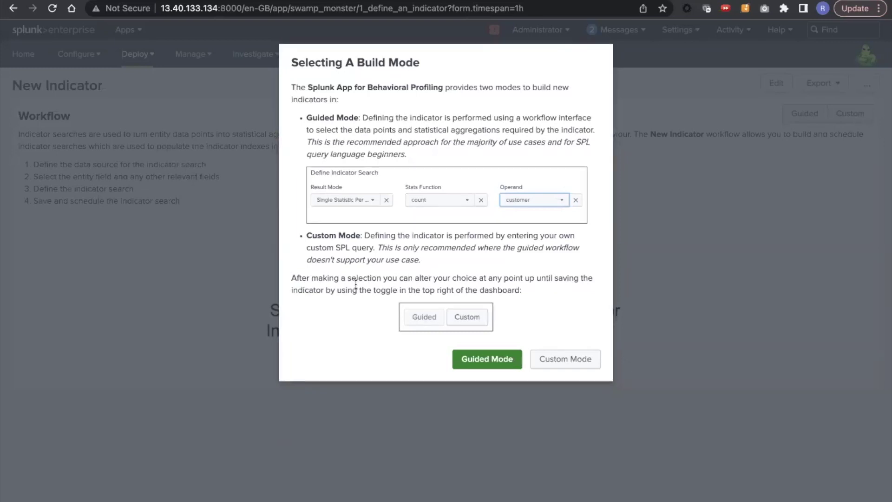
In Guided Mode, use index=payment_transactions as the data source search, returning 1,487 events.
left_click(476, 359)
scroll(158, 471, "down", 1)
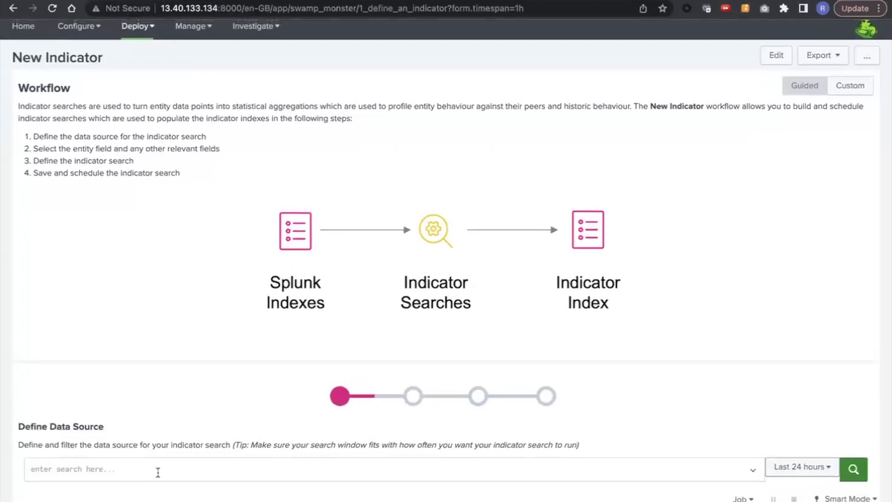
left_click(159, 471)
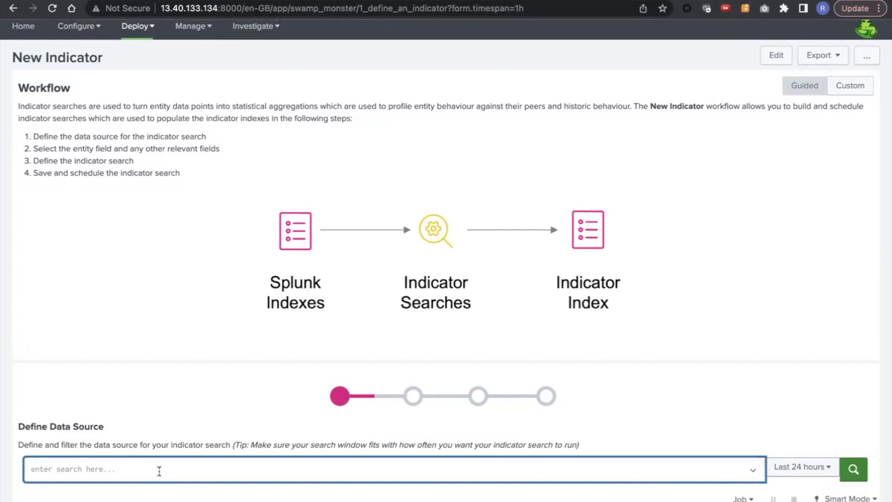
type("index=")
type("payment_transactions")
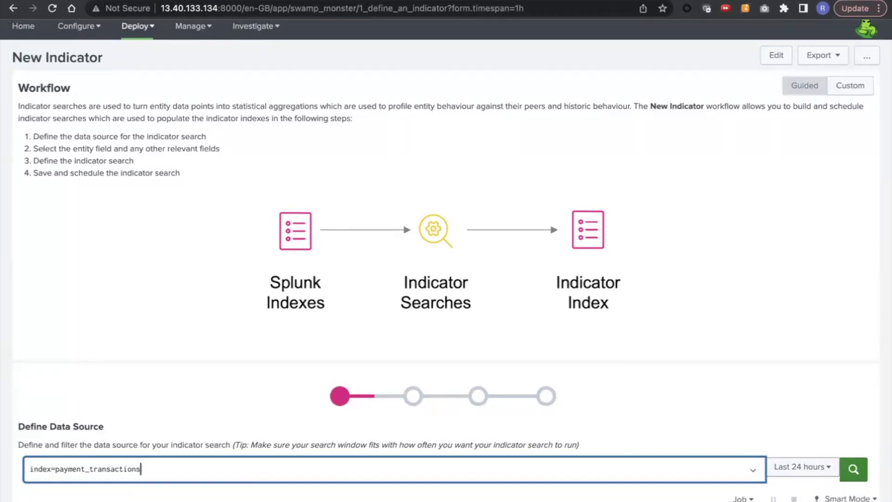
scroll(430, 443, "down", 3)
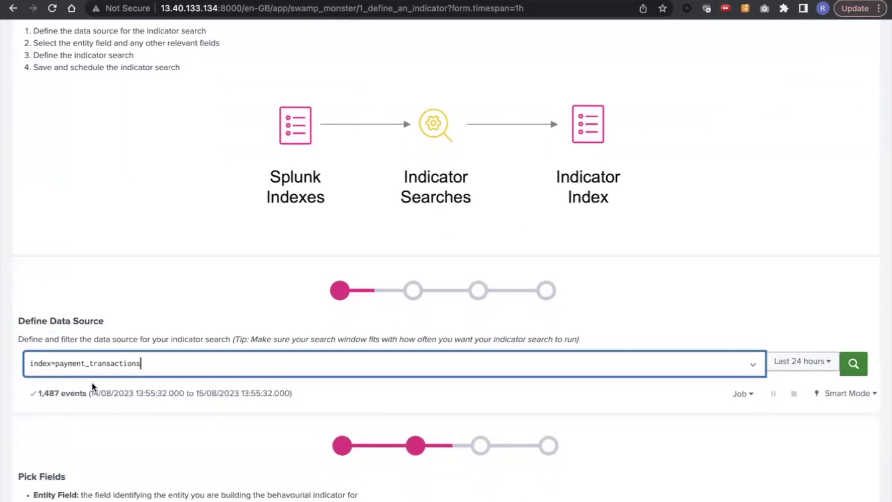
scroll(126, 391, "down", 3)
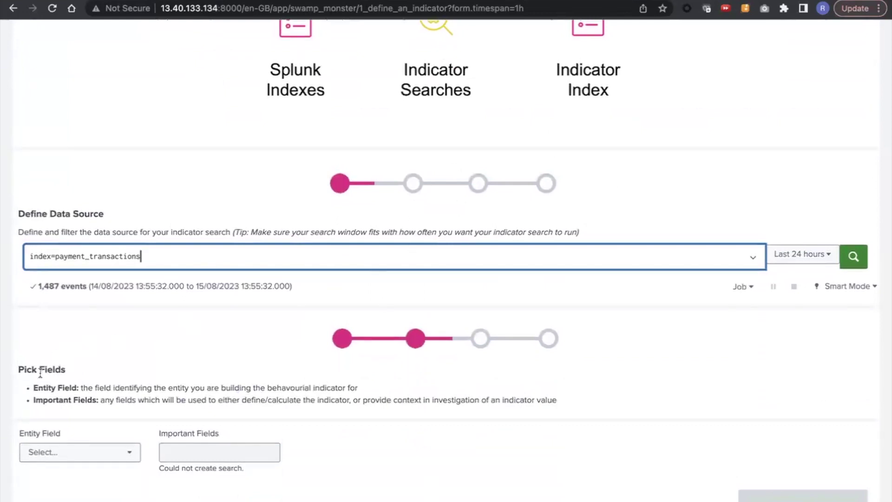
Set the indicator's entity field to customer.
left_click(60, 454)
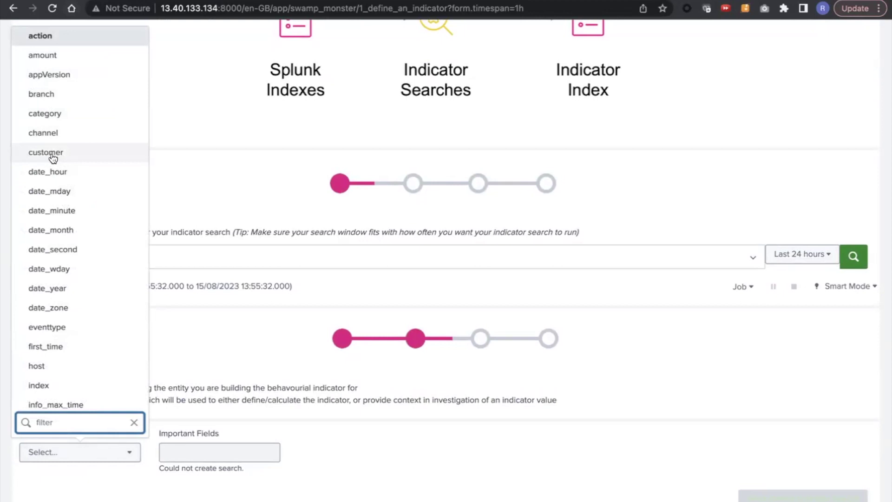
left_click(46, 152)
scroll(96, 433, "down", 1)
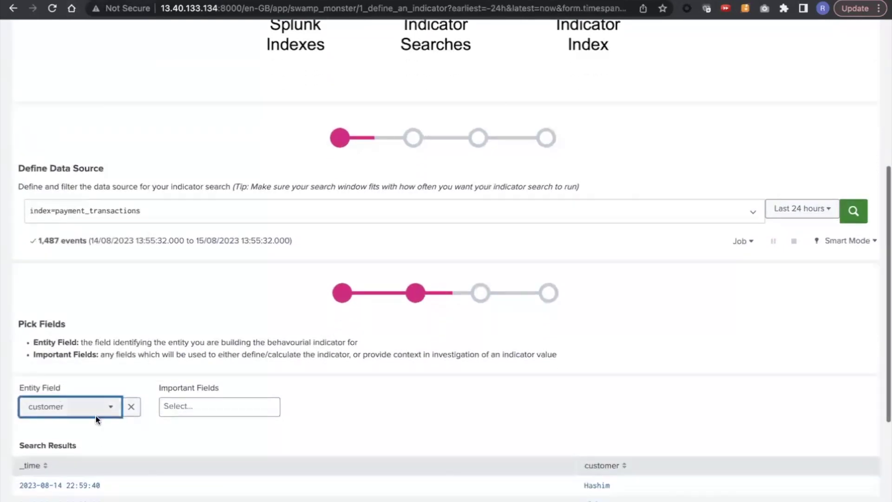
scroll(63, 426, "down", 2)
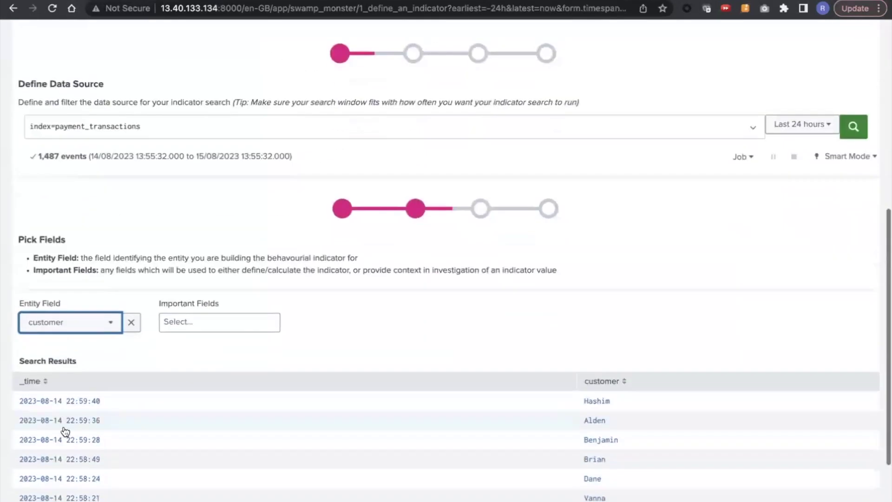
Add branch, appVersion and amount as important fields.
left_click(187, 321)
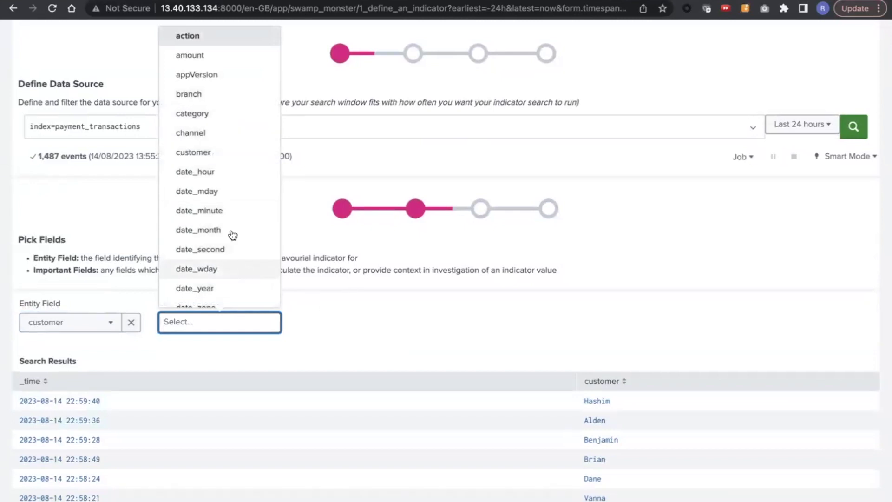
left_click(211, 94)
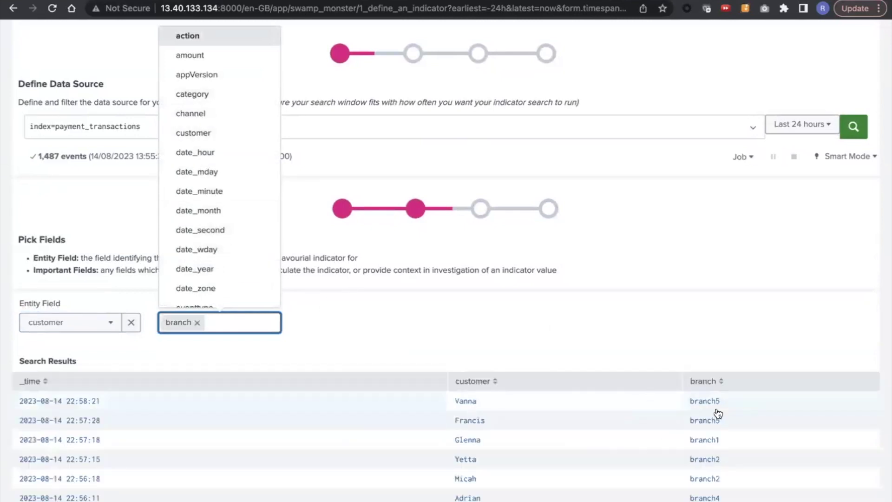
left_click(233, 77)
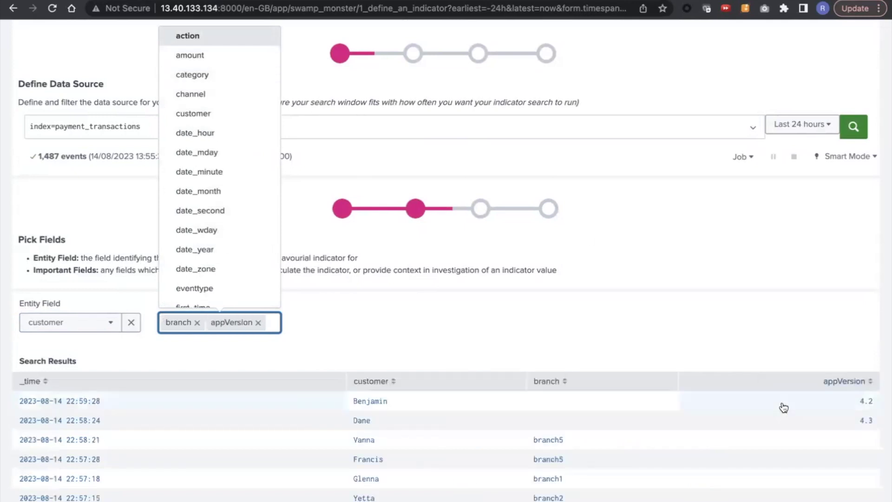
left_click(257, 65)
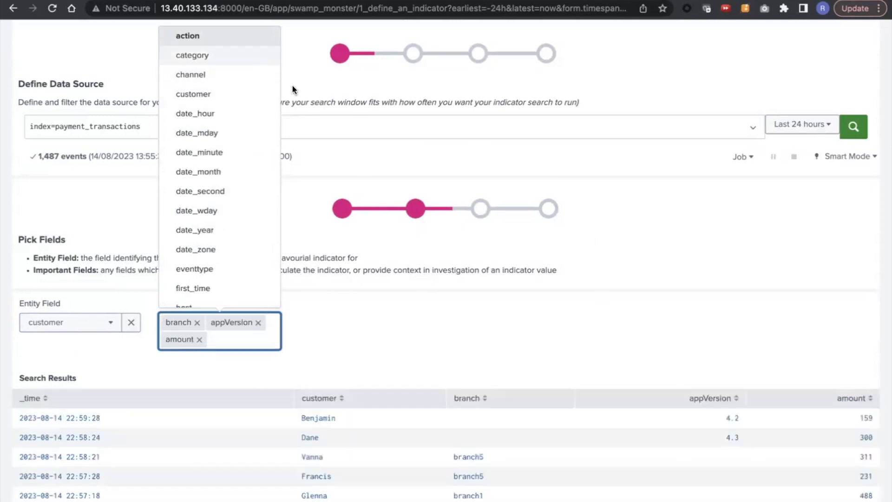
left_click(610, 347)
scroll(609, 347, "down", 1)
scroll(610, 348, "down", 1)
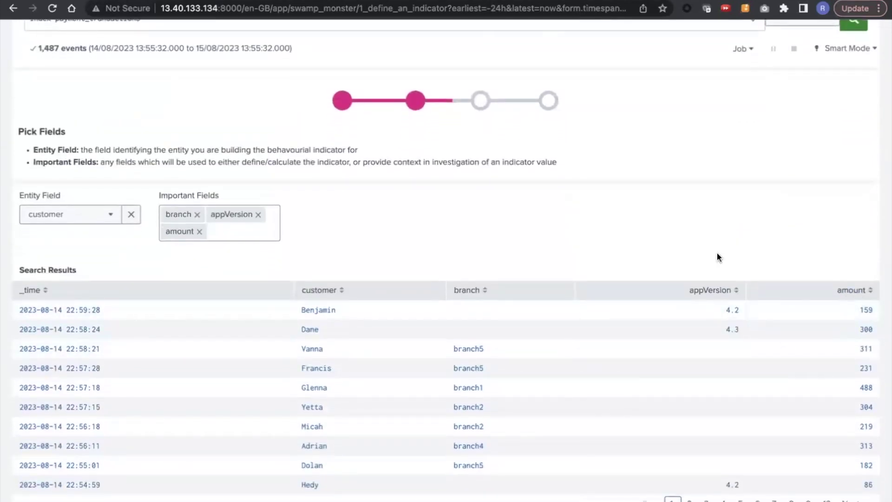
scroll(717, 257, "down", 1)
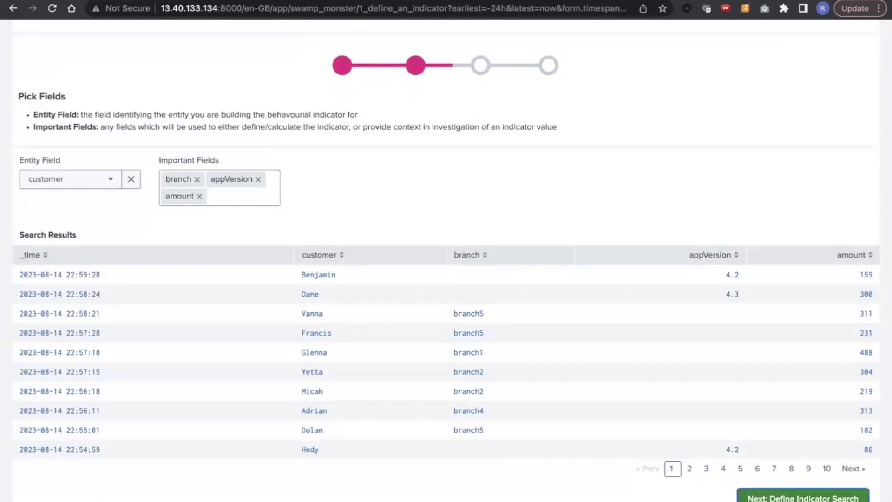
Define the indicator search as sum of amount, split into 1h timespan bins.
left_click(803, 497)
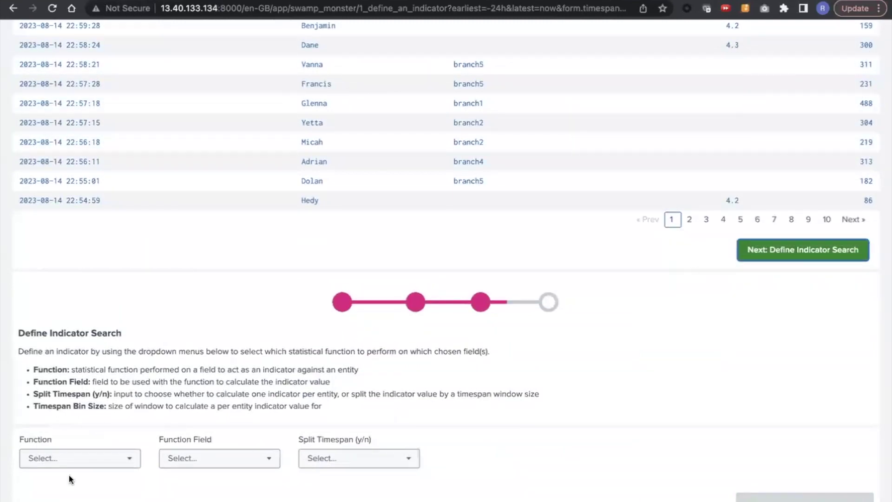
left_click(49, 461)
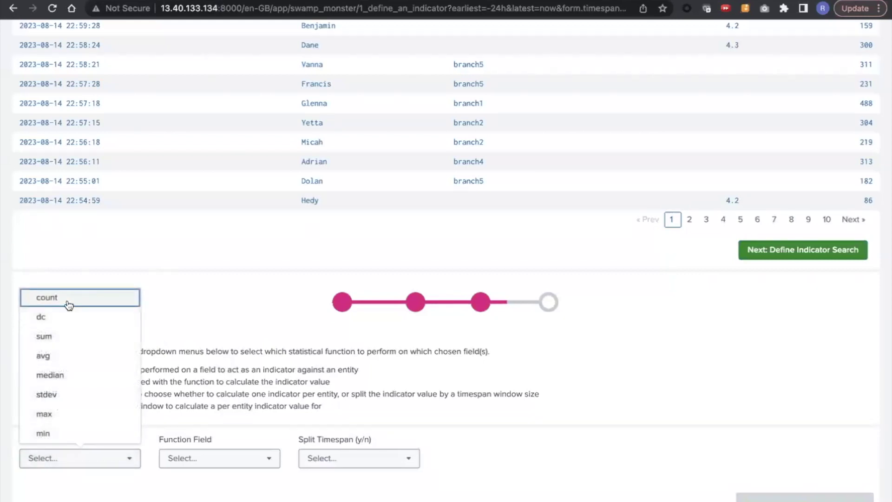
left_click(65, 337)
left_click(187, 458)
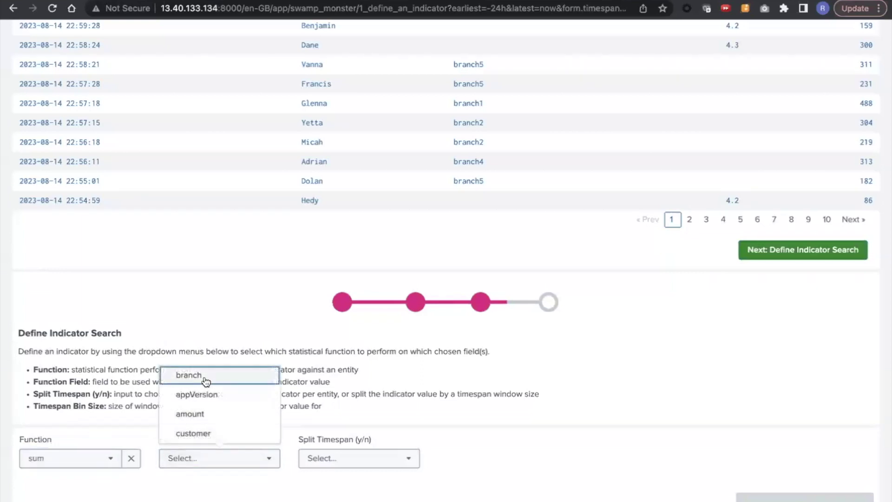
left_click(193, 414)
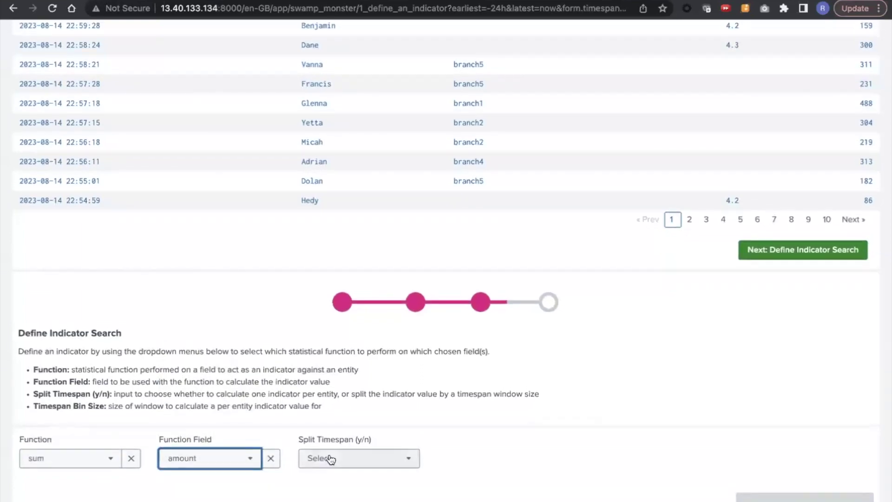
left_click(329, 459)
left_click(360, 481)
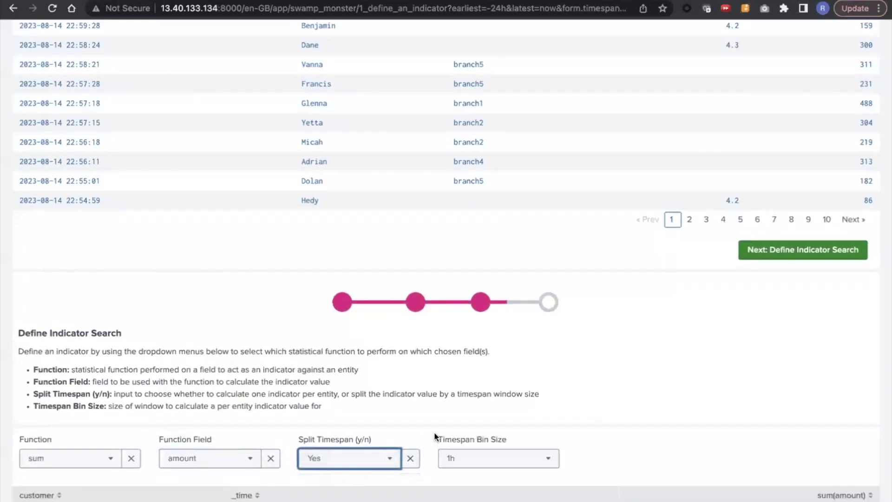
Review the hourly sums, sorting them descending and then ascending.
scroll(421, 403, "down", 5)
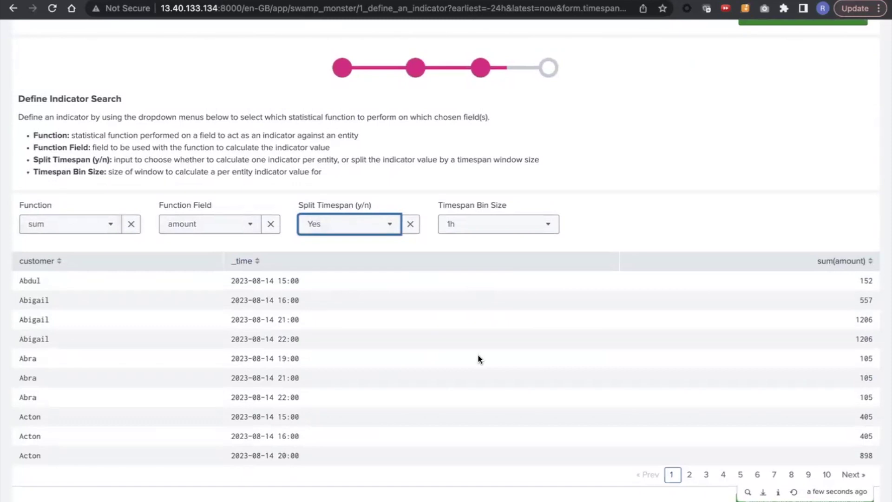
left_click(275, 173)
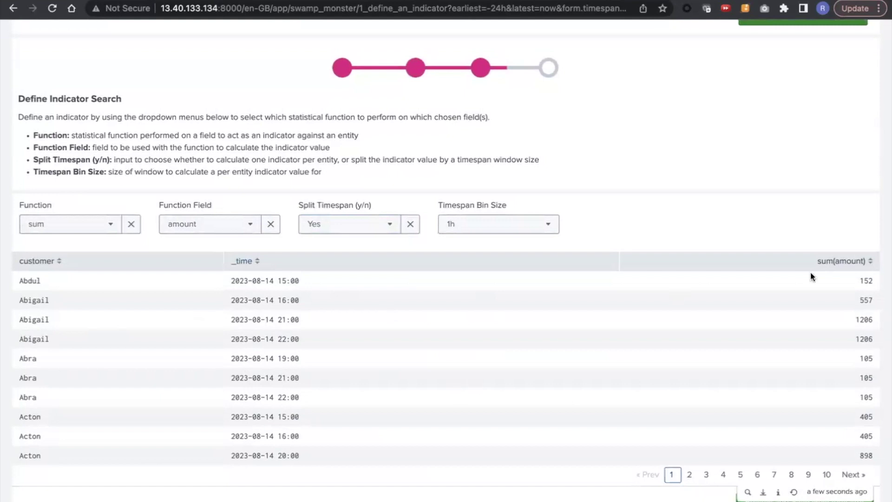
left_click(839, 261)
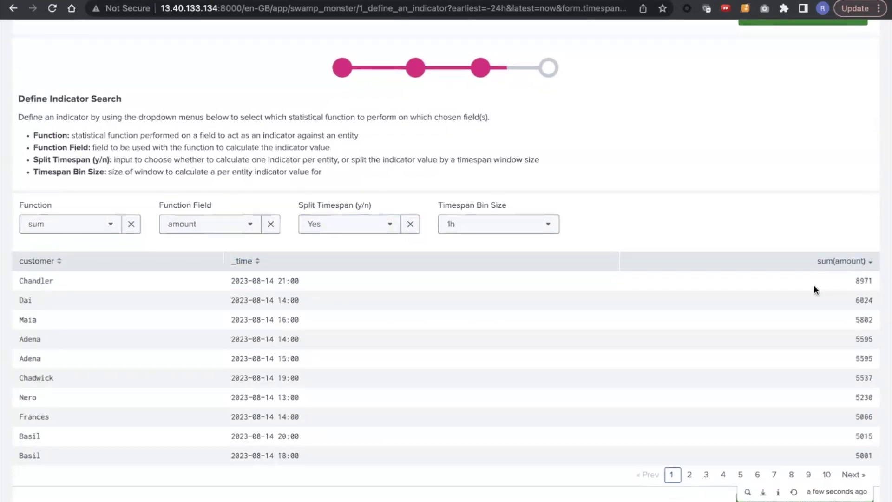
left_click(845, 261)
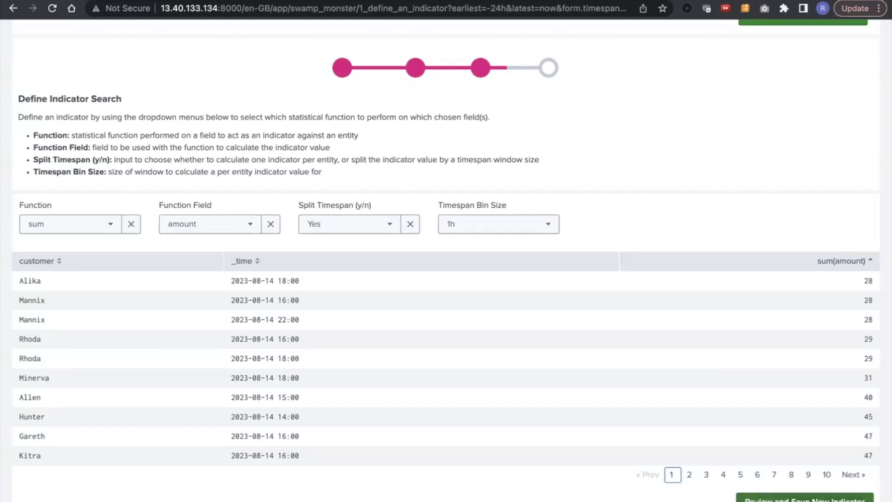
Save the indicator rule as 'Amount transacted hourly window by customer' with a Daily search window and build it.
left_click(758, 499)
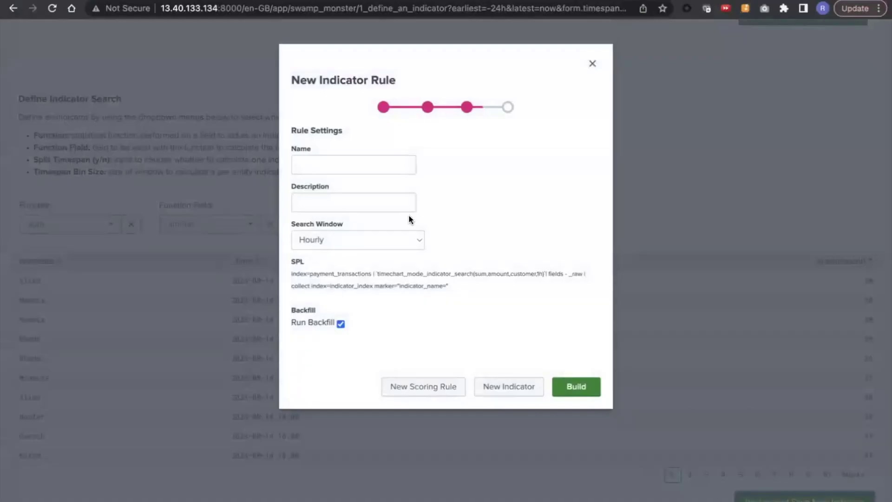
left_click(358, 171)
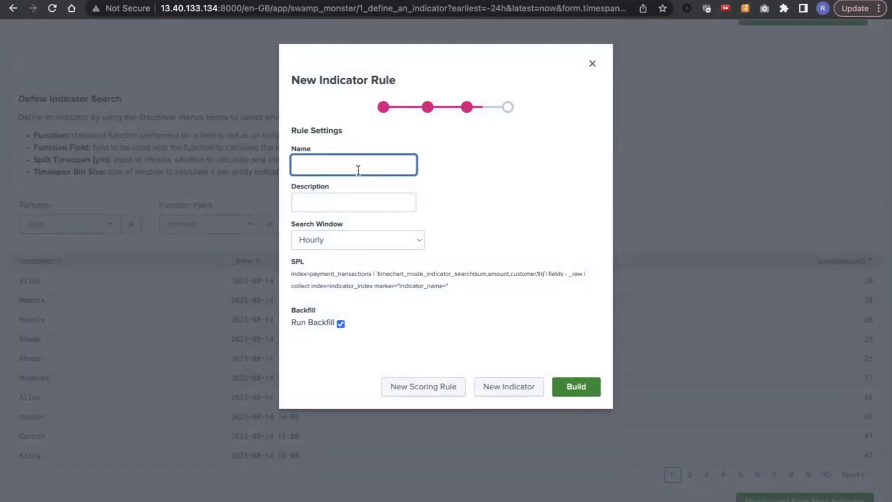
type("Amount transacte")
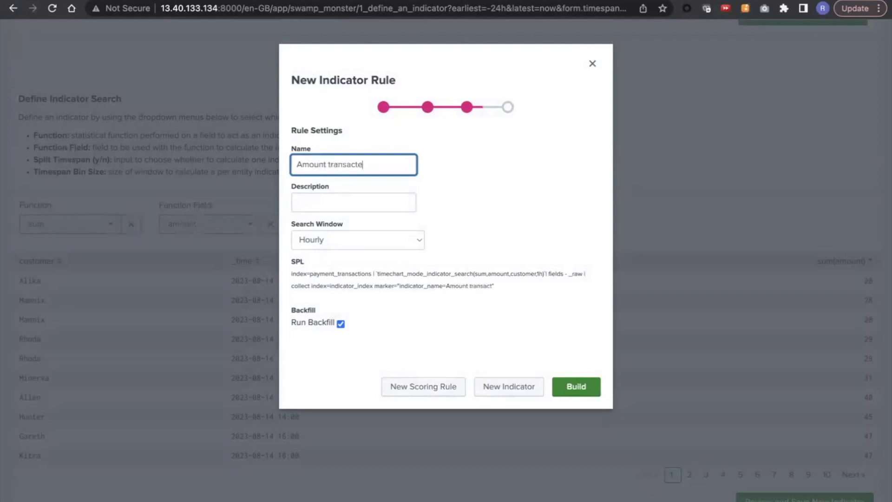
type("d hourl")
key("BackSpace")
key("BackSpace")
type("urly")
key("BackSpace")
key("BackSpace")
key("BackSpace")
key("BackSpace")
type("urly window by customer")
left_click(333, 241)
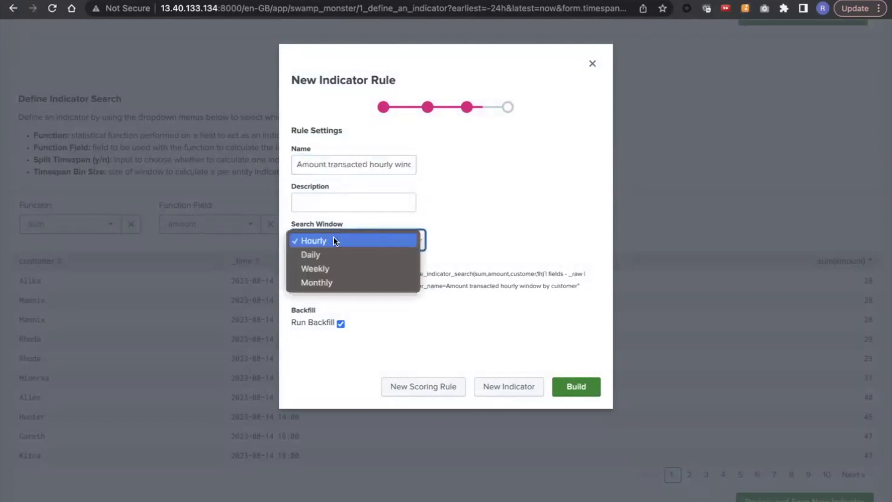
left_click(377, 256)
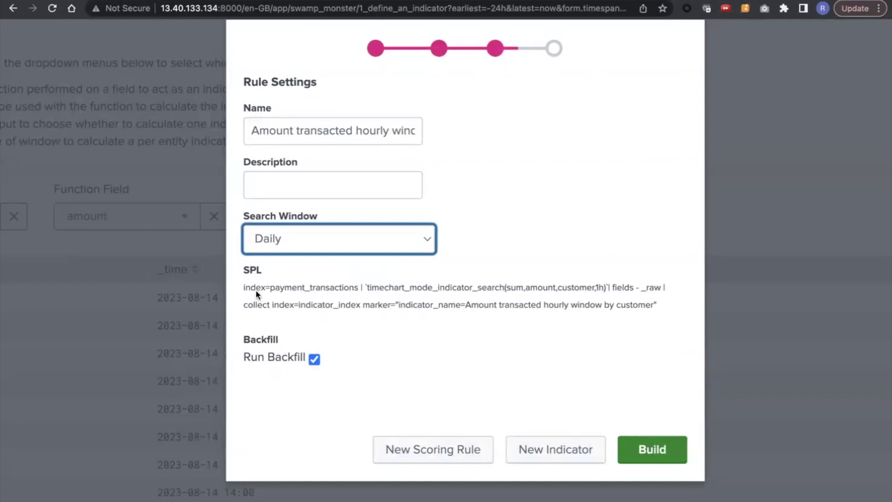
left_click_drag(244, 288, 627, 312)
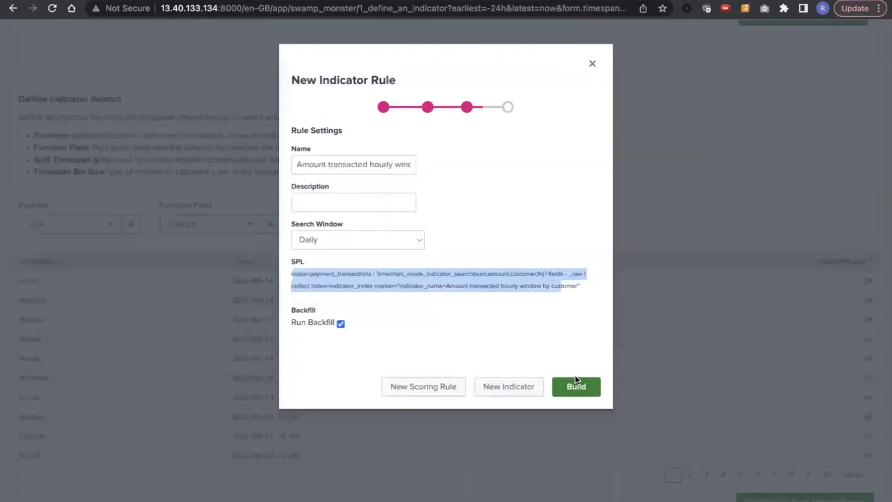
left_click(576, 382)
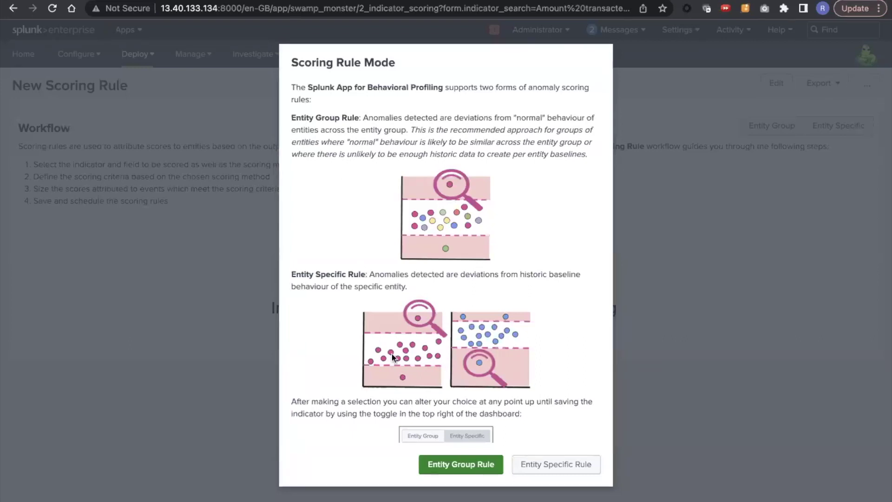
Read through the Scoring Rule Mode explanation of Entity Group and Entity Specific rules.
scroll(392, 353, "down", 1)
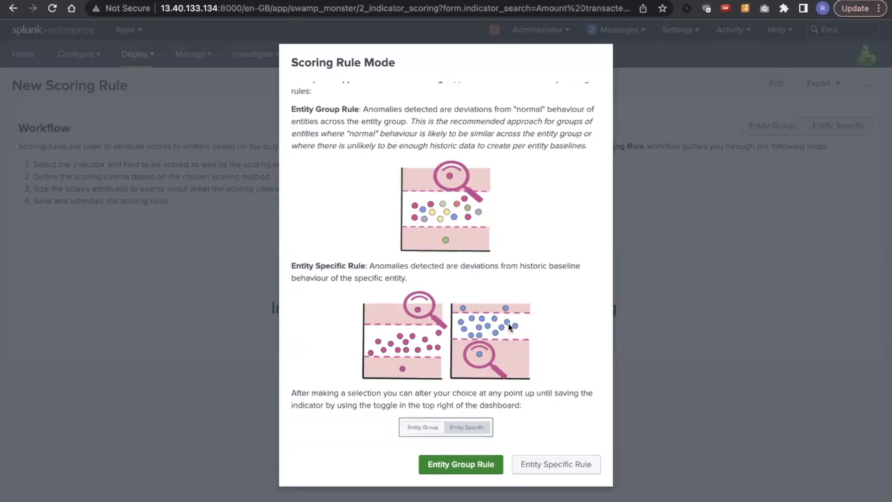
scroll(400, 245, "up", 1)
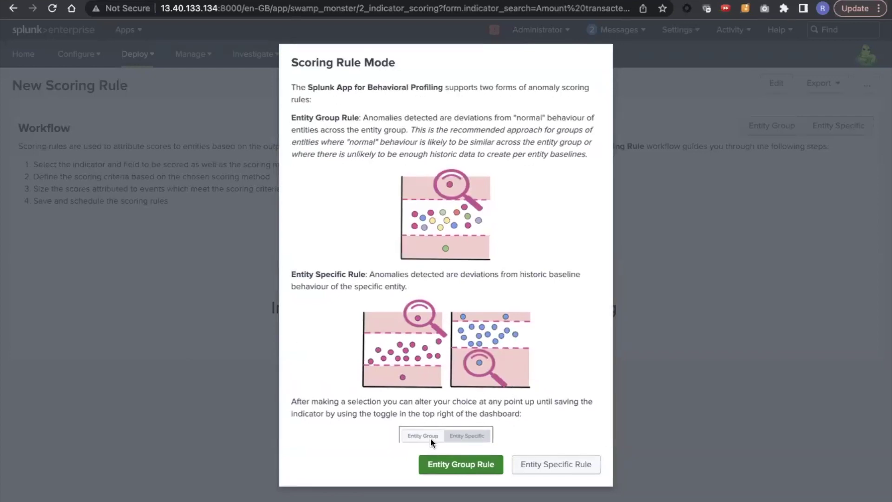
Choose Entity Group Rule mode for the new scoring rule.
left_click(460, 468)
scroll(459, 465, "down", 8)
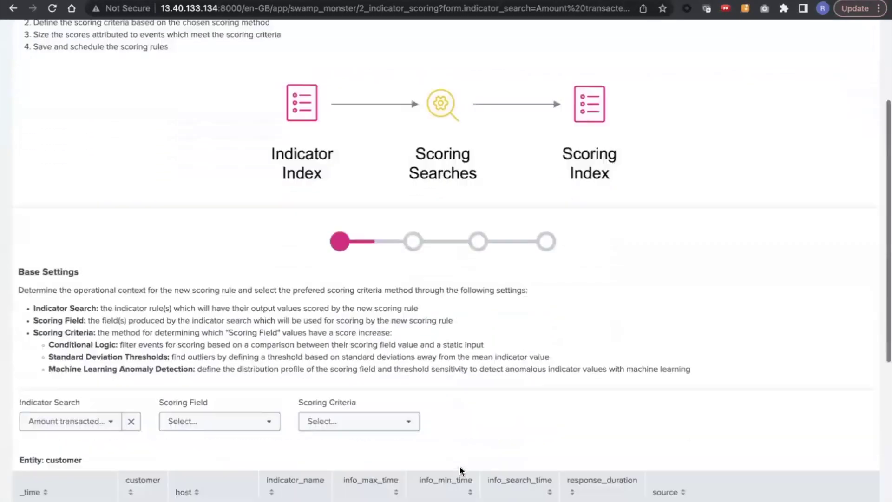
scroll(398, 275, "up", 2)
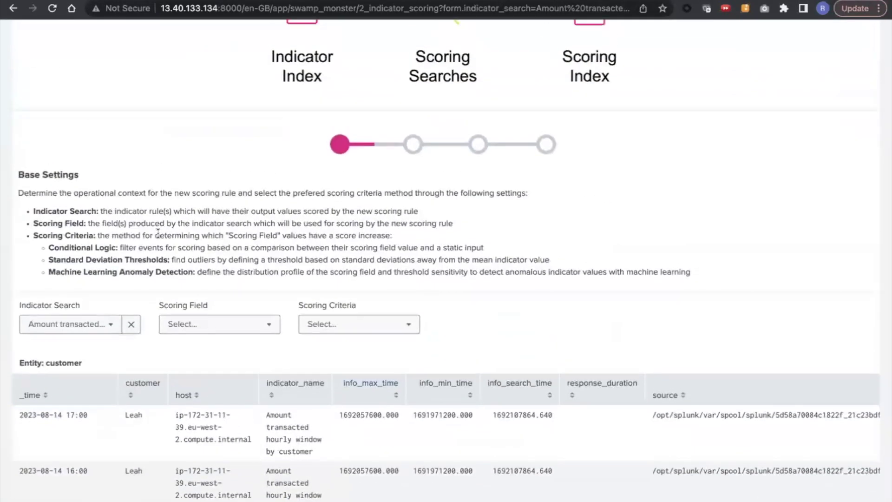
scroll(158, 223, "down", 4)
scroll(195, 228, "up", 6)
scroll(215, 230, "down", 6)
scroll(216, 237, "down", 1)
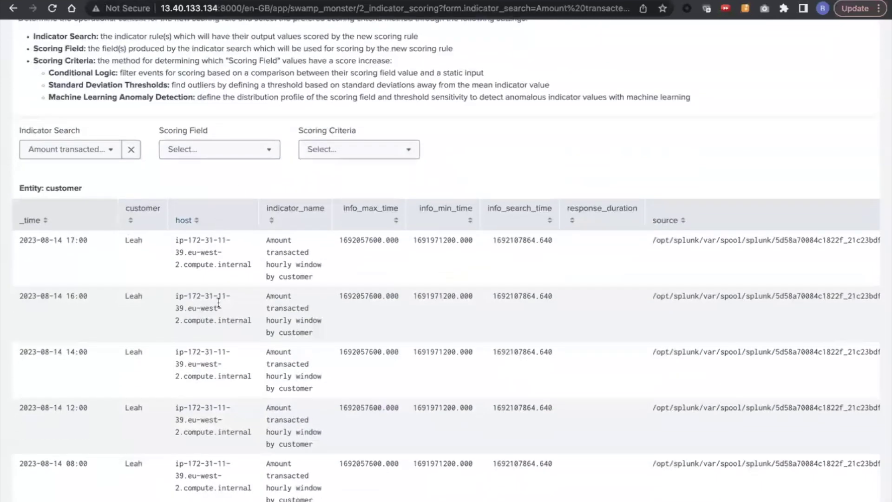
scroll(308, 300, "right", 1)
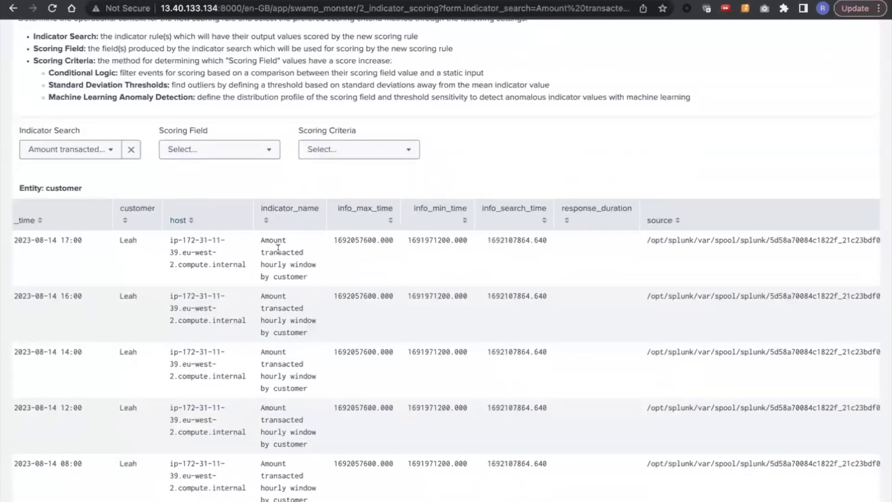
scroll(277, 249, "right", 3)
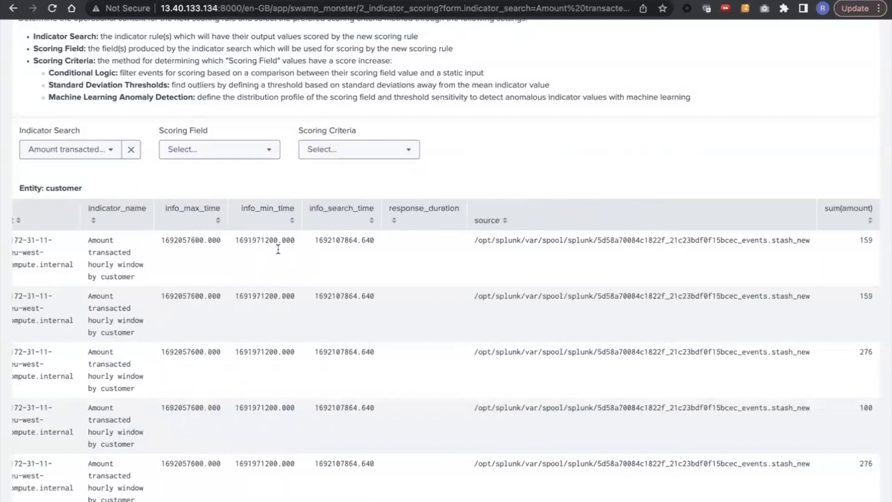
scroll(190, 203, "left", 5)
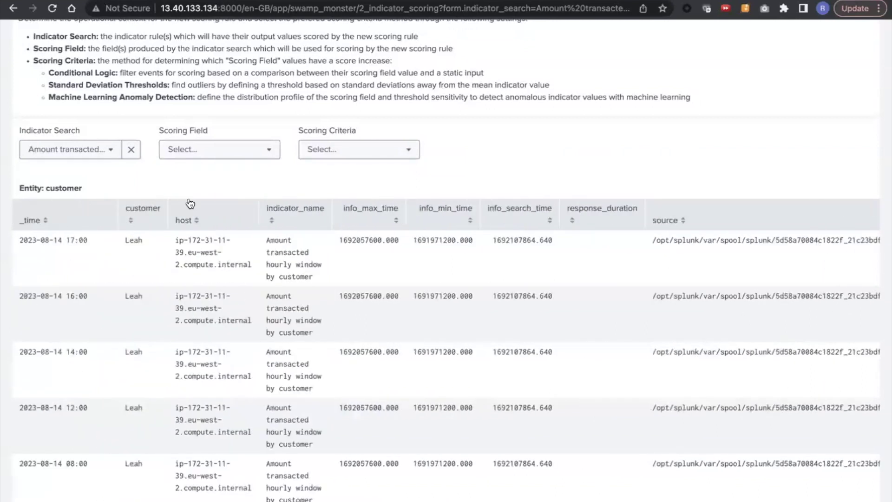
Set the scoring field to sum(amount) and the scoring criteria to ML Anomaly Detection.
left_click(194, 151)
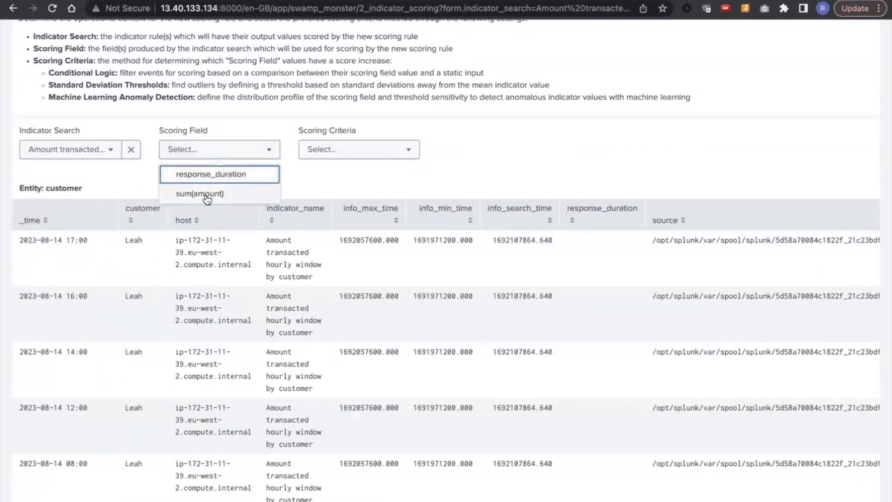
left_click(206, 196)
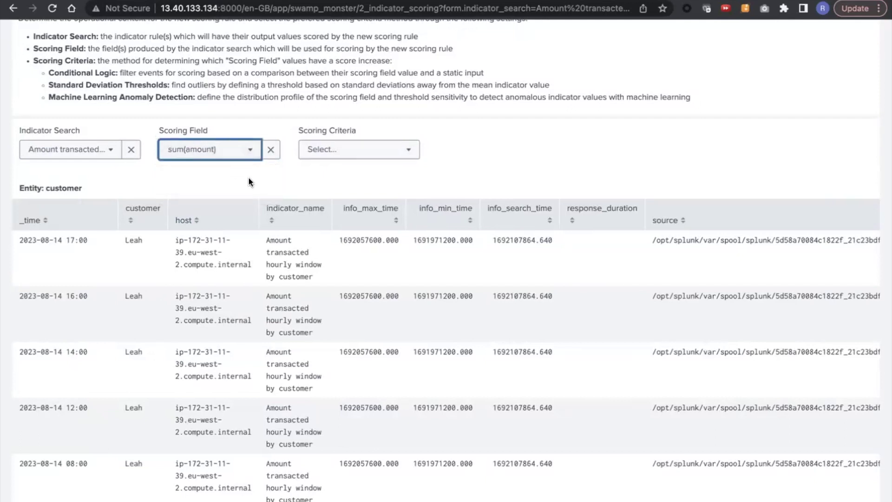
left_click(319, 150)
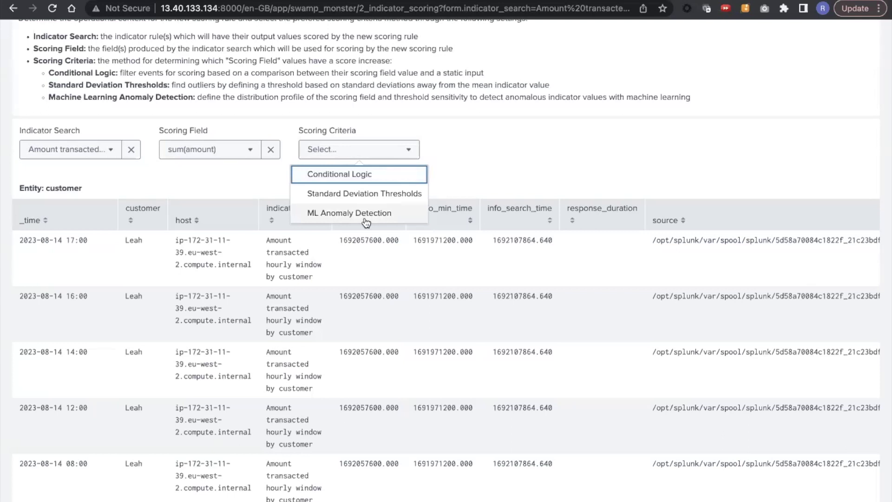
left_click(331, 219)
scroll(502, 181, "down", 2)
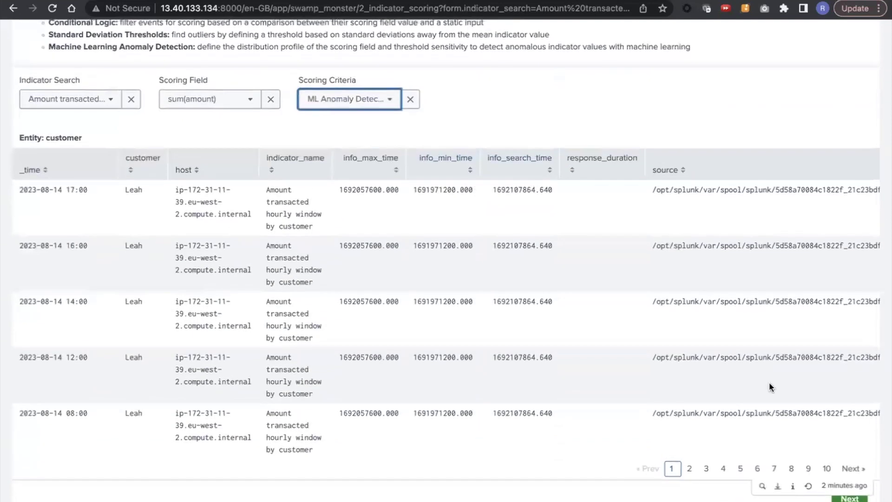
Configure anomaly detection with Auto distribution type and a 0.01 outlier threshold.
left_click(827, 498)
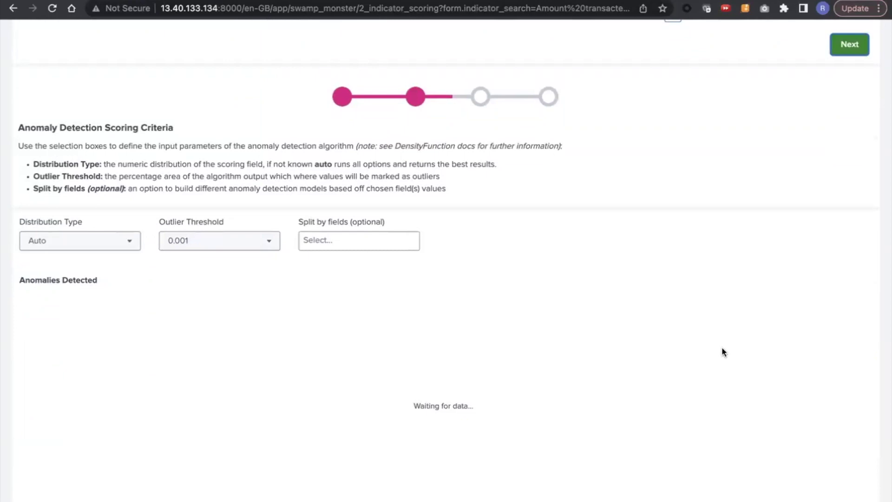
scroll(721, 346, "down", 2)
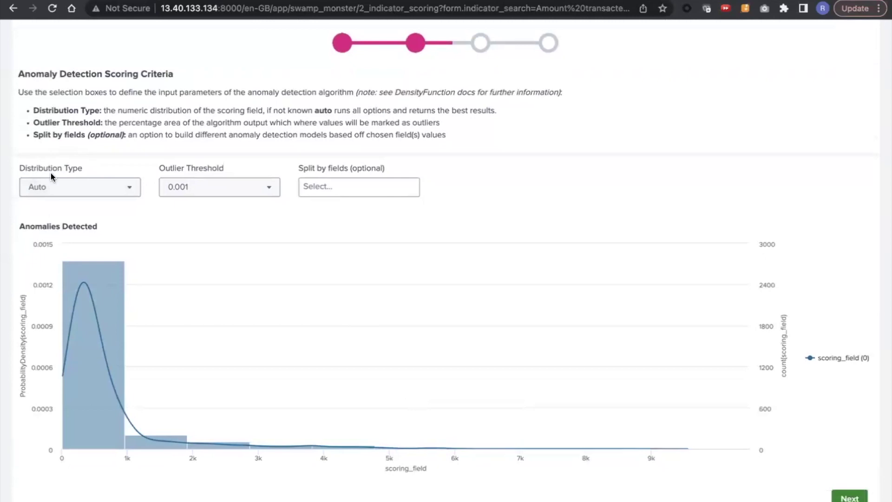
left_click(77, 189)
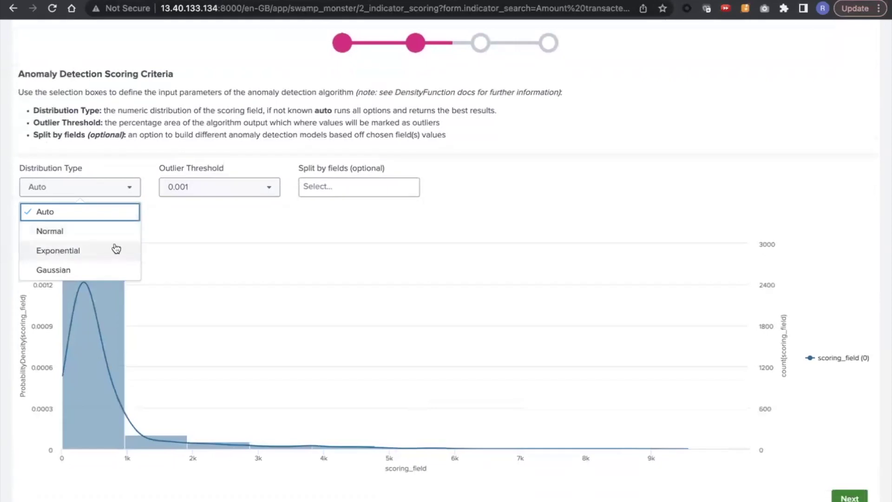
left_click(107, 165)
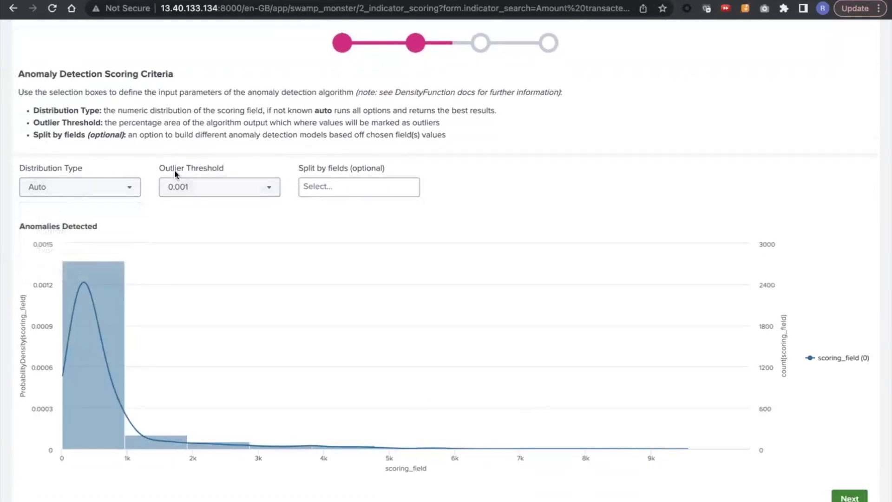
left_click(210, 188)
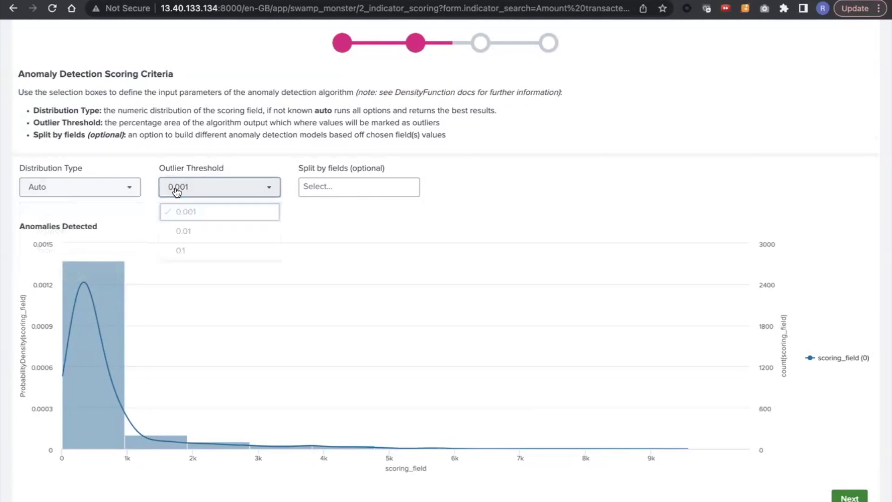
left_click(202, 233)
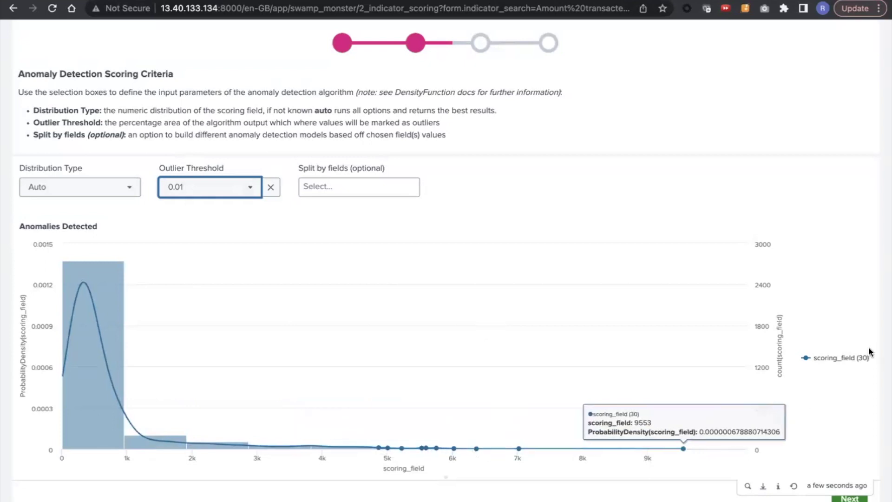
scroll(864, 362, "down", 2)
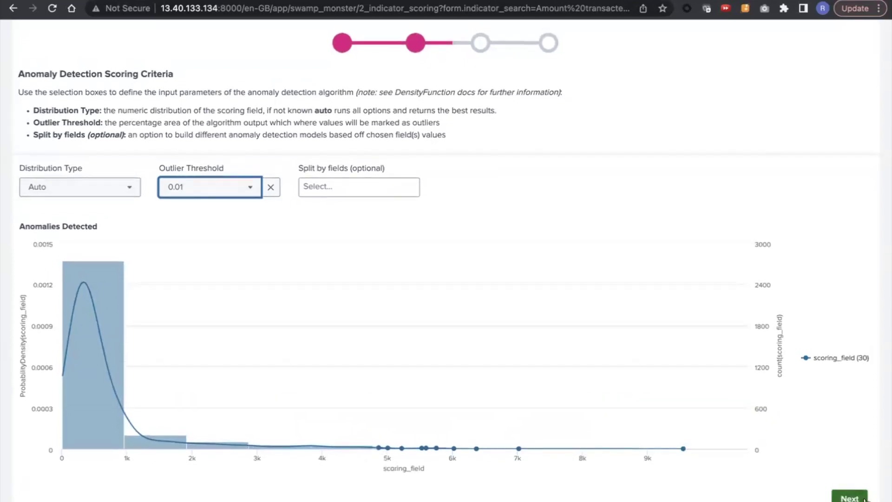
left_click(850, 498)
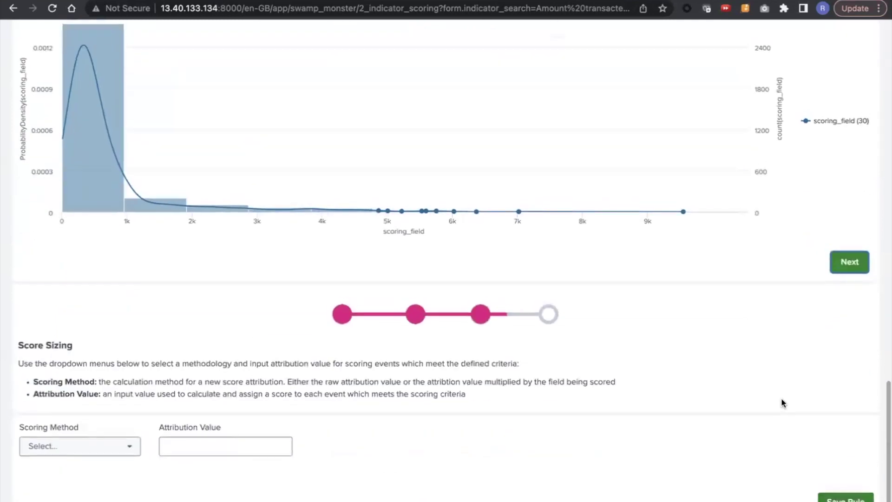
Set the scoring method to 'Attribution Value * Scoring Field'.
left_click(82, 454)
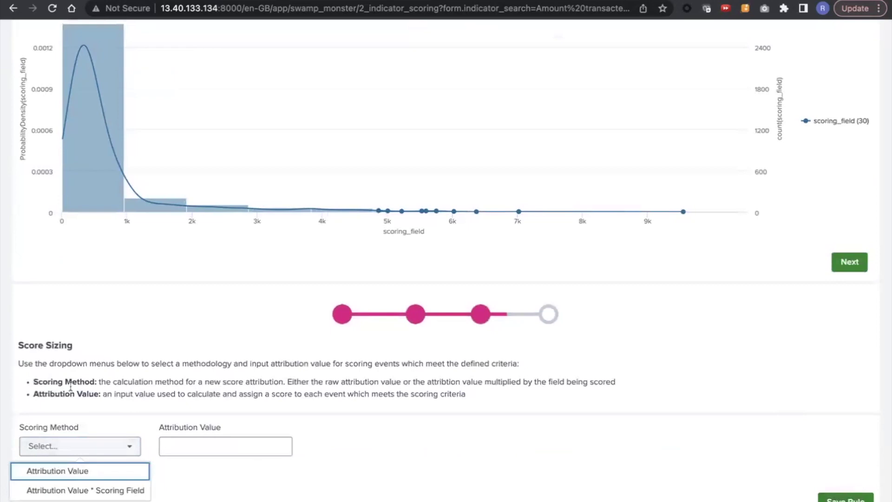
left_click(48, 407)
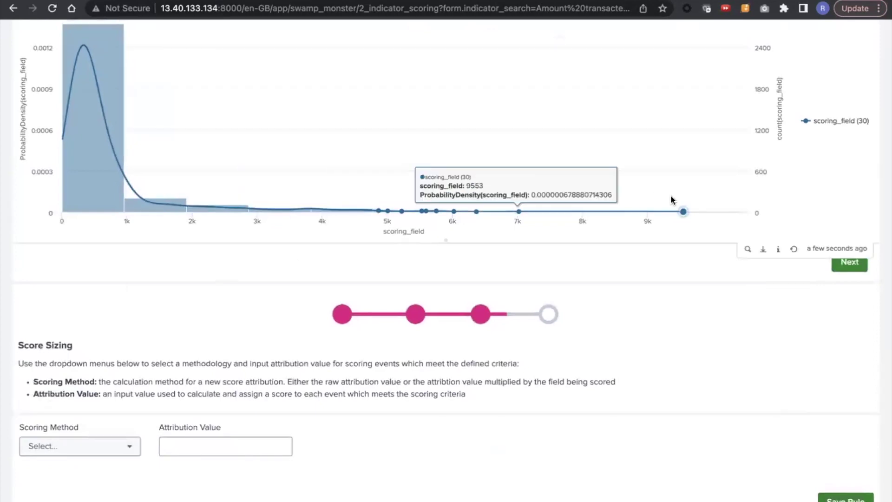
mouse_move(408, 214)
left_click(32, 453)
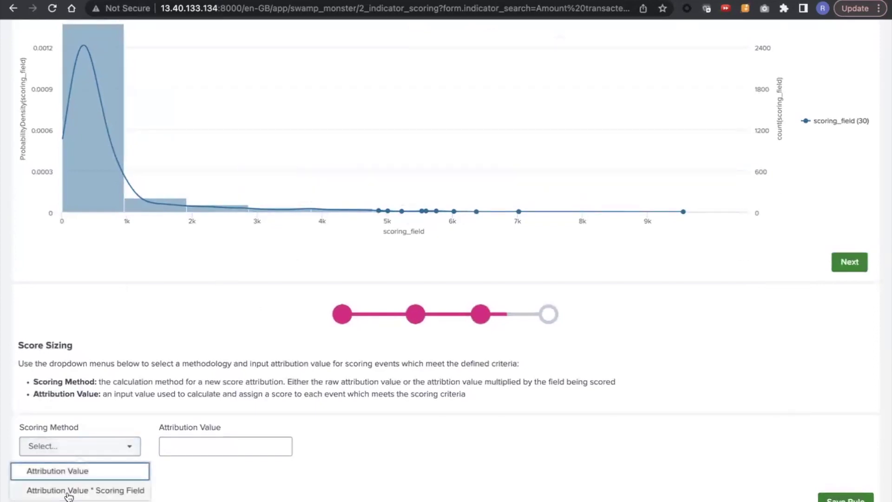
left_click(66, 493)
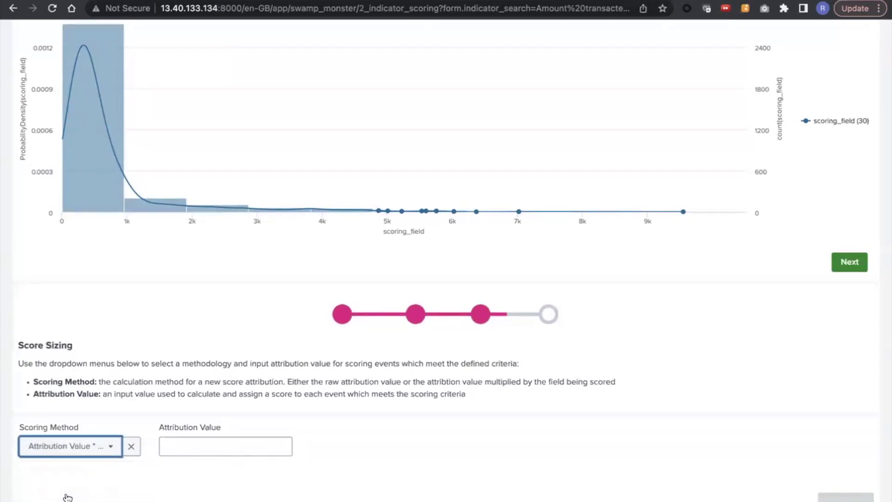
mouse_move(676, 208)
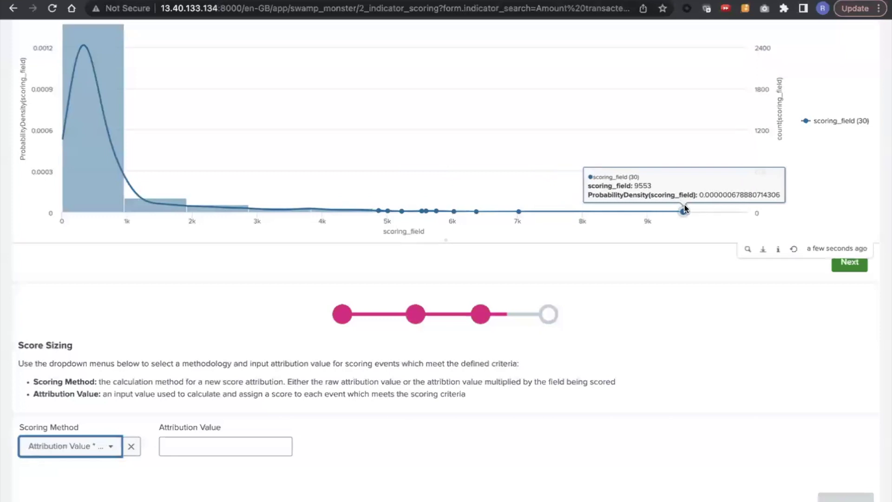
mouse_move(379, 212)
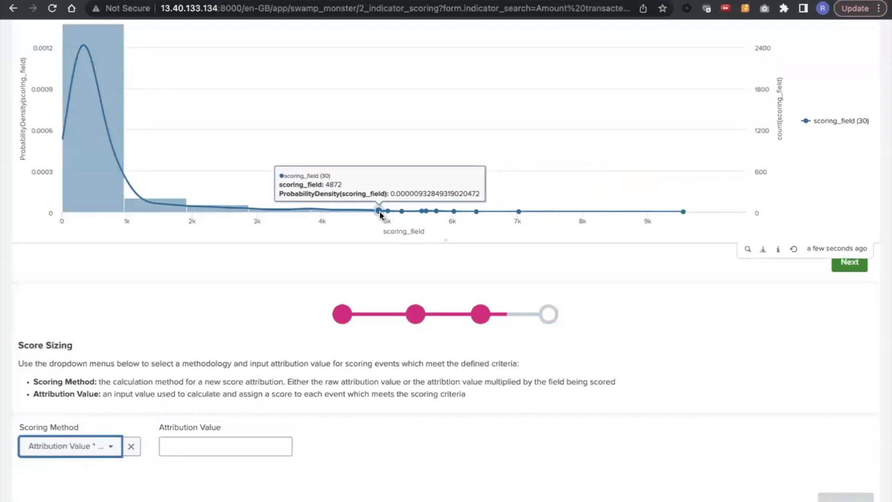
Enter 0.01 as the attribution value.
left_click(214, 449)
type("0.001")
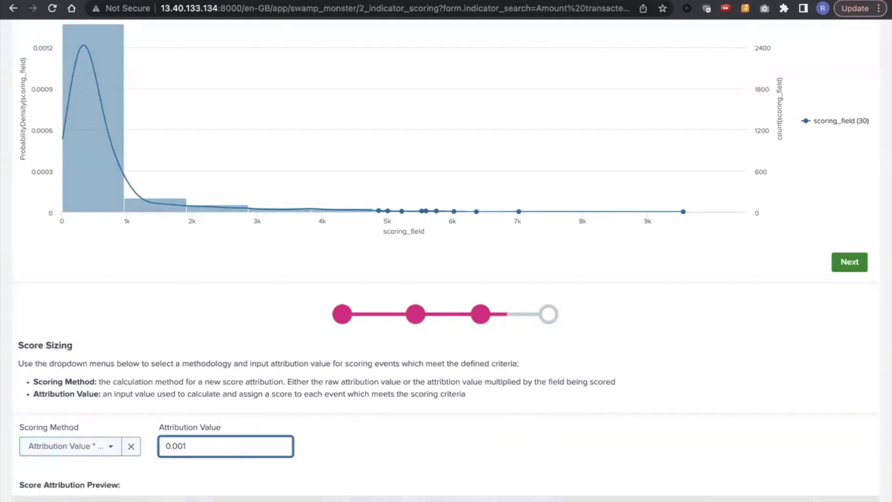
scroll(183, 286, "down", 4)
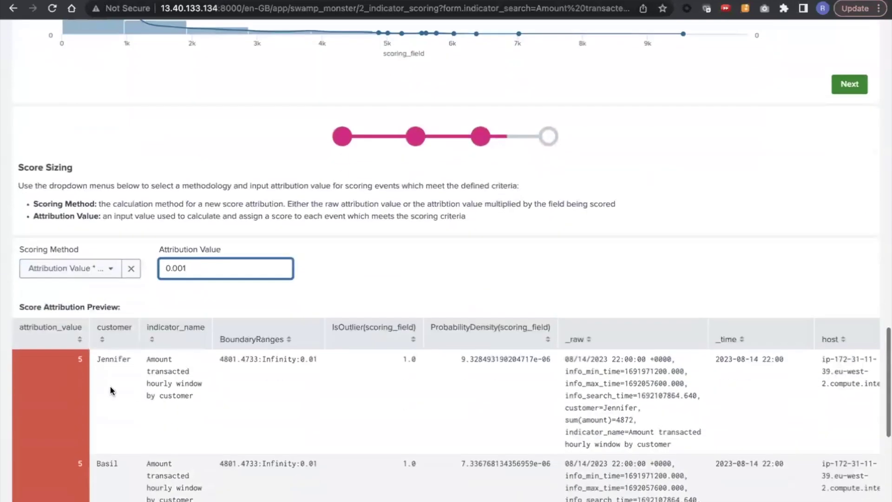
left_click(182, 269)
key("BackSpace")
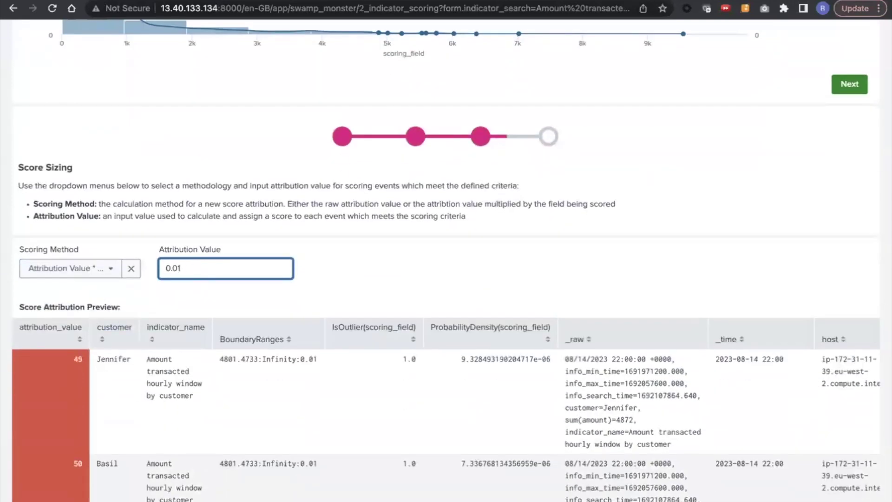
Sort the score preview by attribution_value descending and scoring_field ascending.
left_click(72, 345)
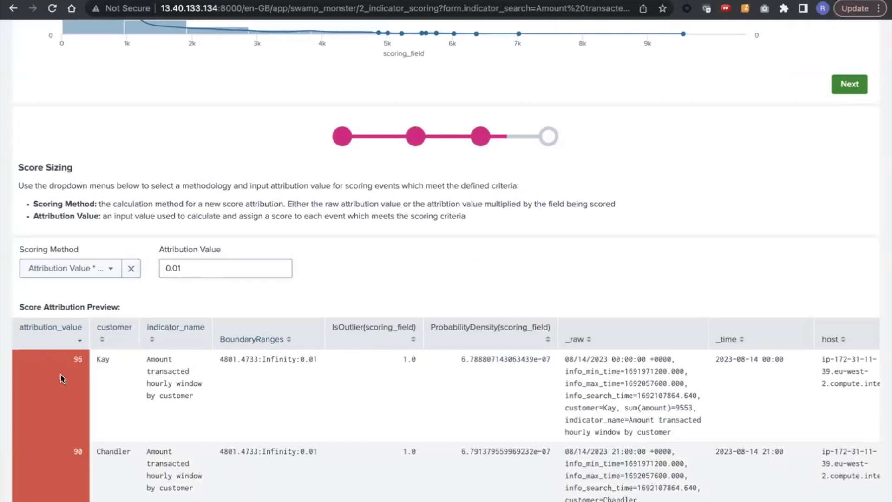
scroll(65, 394, "down", 2)
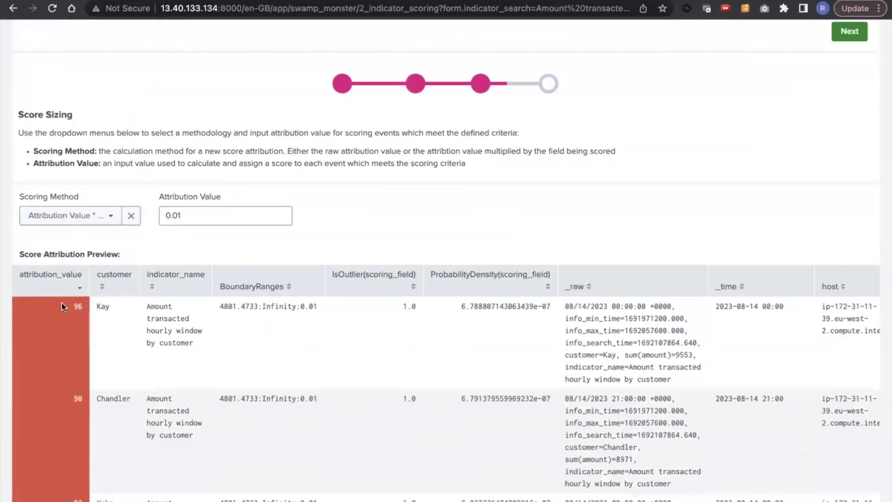
scroll(113, 316, "right", 10)
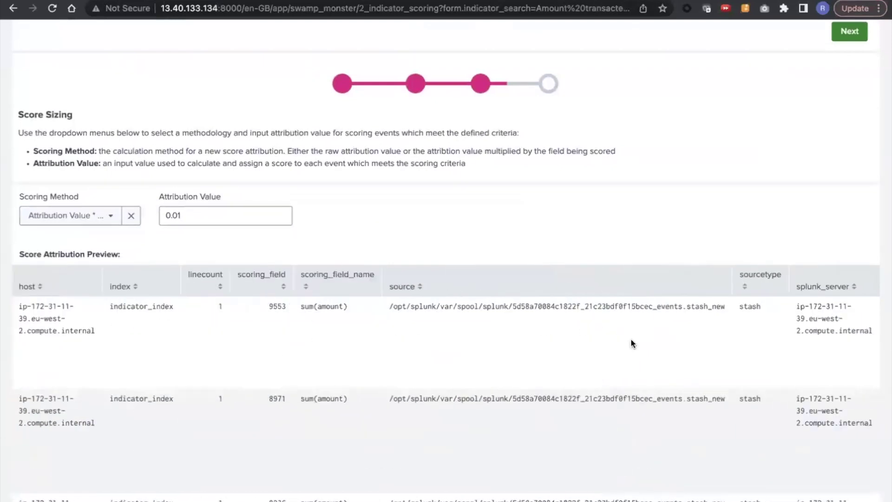
left_click(284, 290)
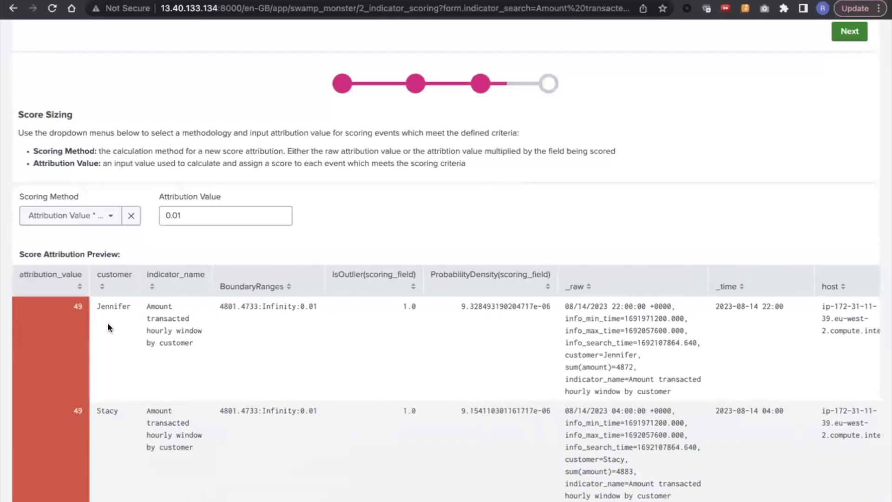
scroll(336, 307, "up", 8)
scroll(377, 333, "down", 9)
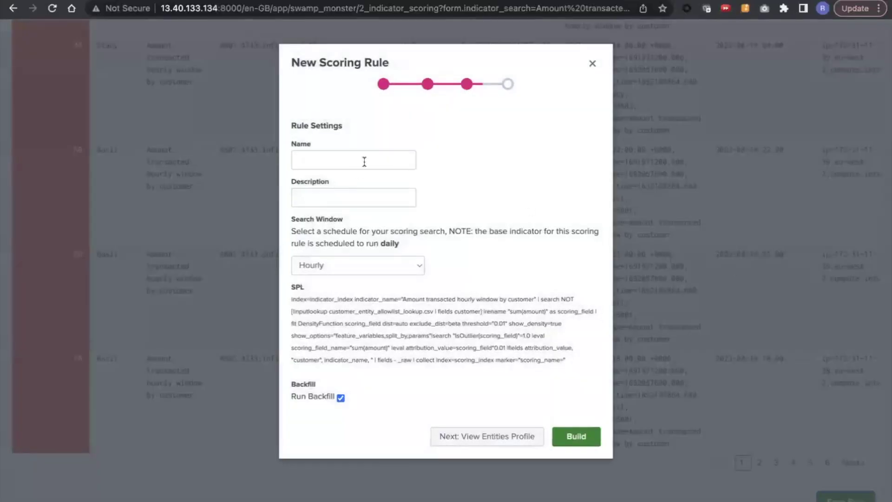
Name the scoring rule 'Anomalous Large Transaction Sum - 1hr', set a Daily search window, and build it.
left_click(364, 161)
type("Anomalous Large Transaction Sum - 1hr")
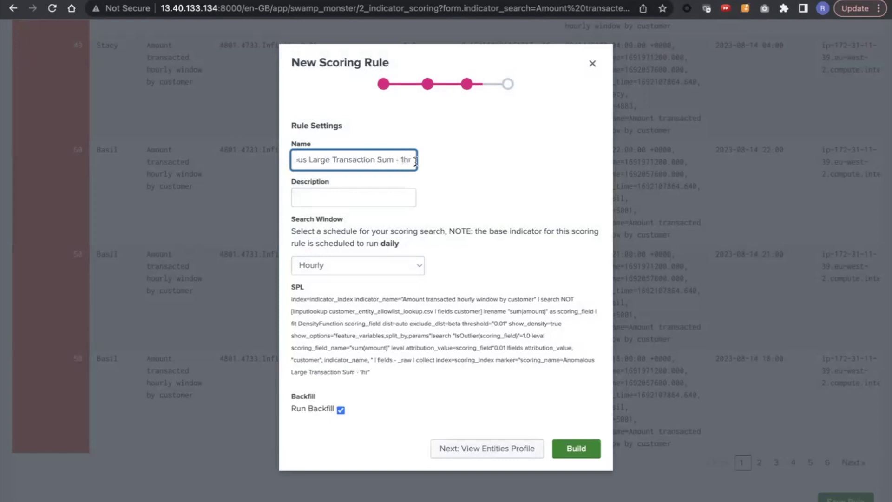
left_click(378, 269)
left_click(377, 279)
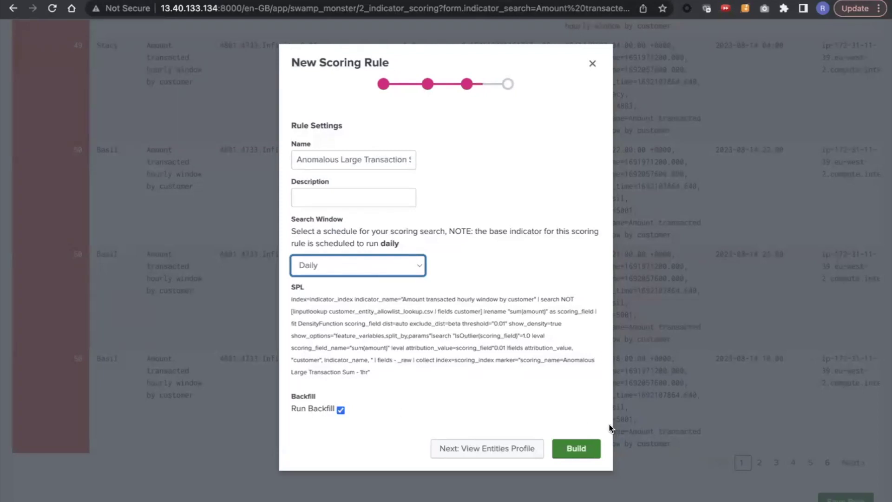
left_click(591, 450)
After the backfill completes, go on to the entities profile view.
scroll(592, 449, "down", 1)
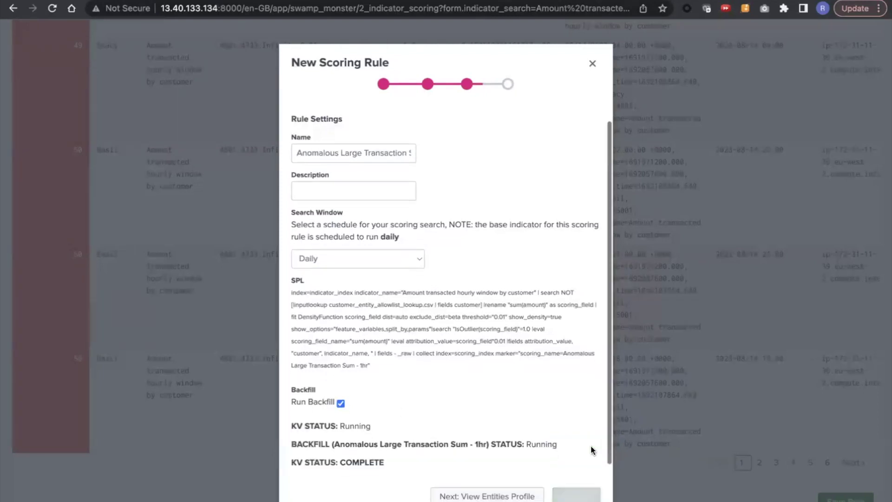
scroll(443, 454, "down", 1)
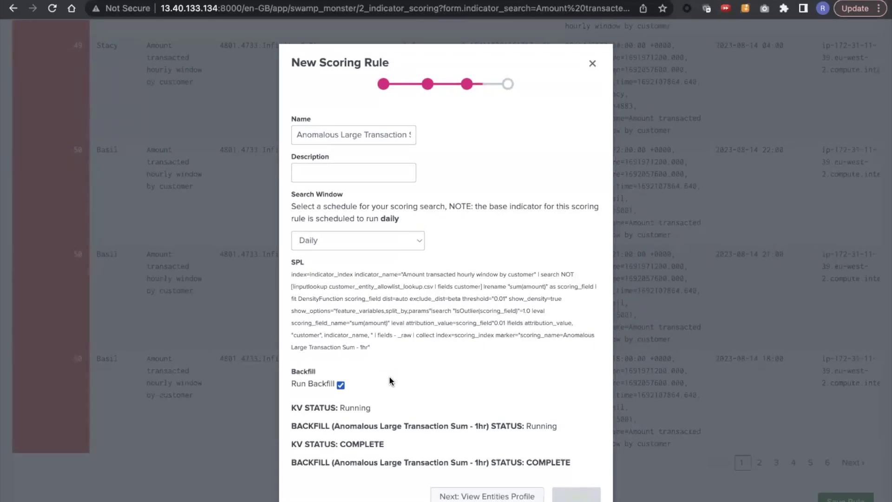
left_click(488, 496)
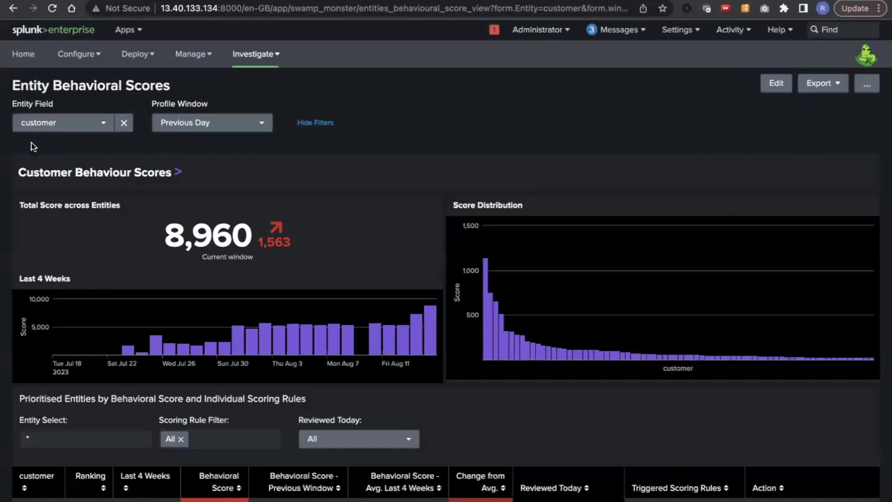
Keep customer as the entity field and scroll toward the Prioritised Entities table.
left_click(54, 130)
left_click(96, 103)
scroll(498, 312, "down", 1)
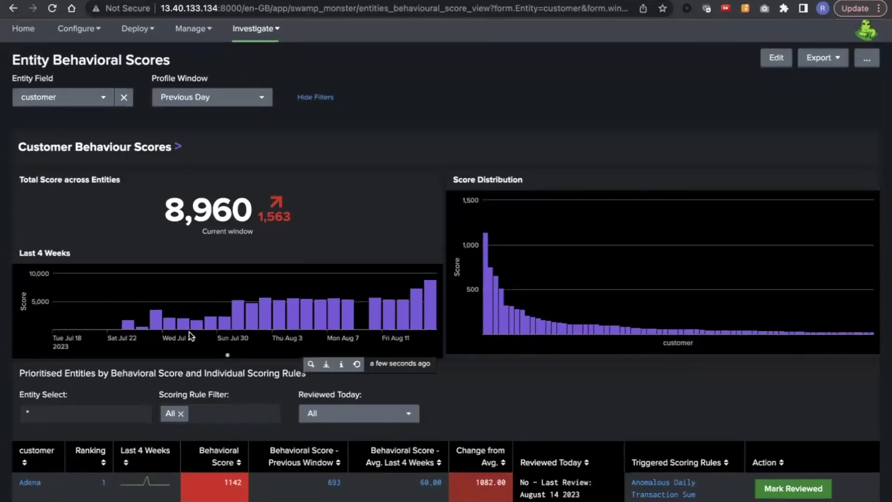
scroll(162, 324, "down", 3)
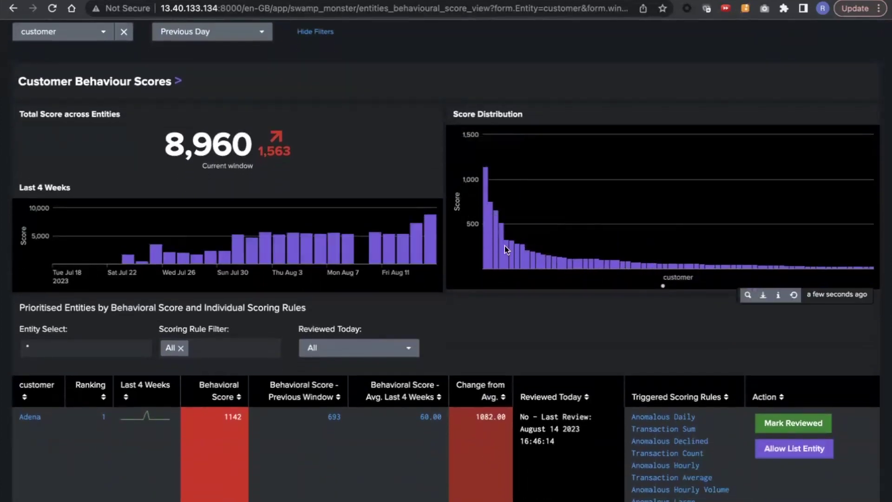
mouse_move(485, 196)
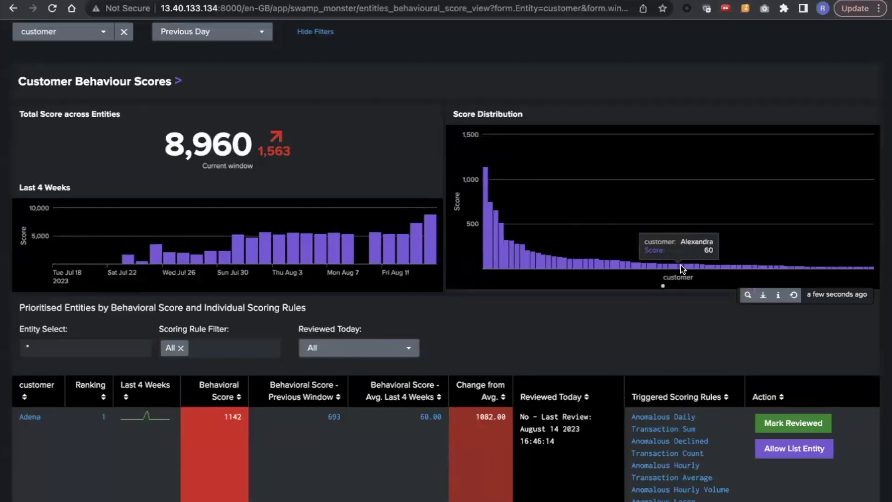
Inspect the top customer's triggered scoring rules at score 1142, resetting page zoom to normal.
scroll(579, 277, "down", 3)
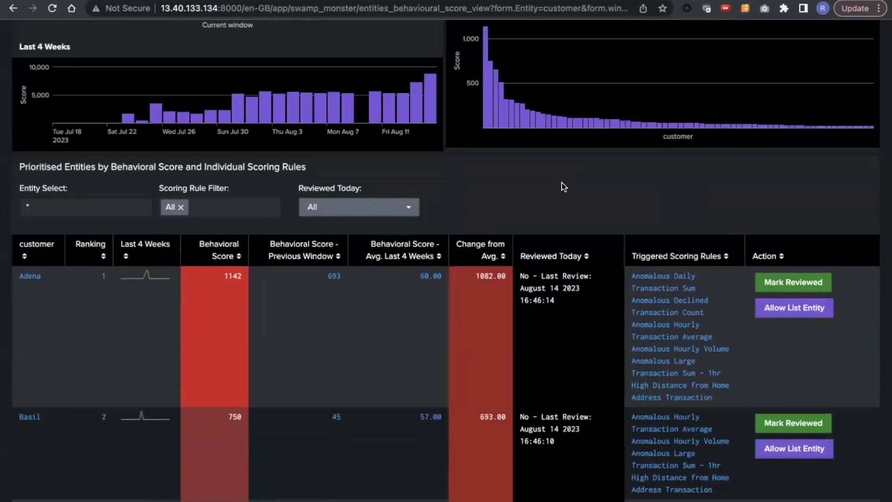
scroll(562, 183, "down", 1)
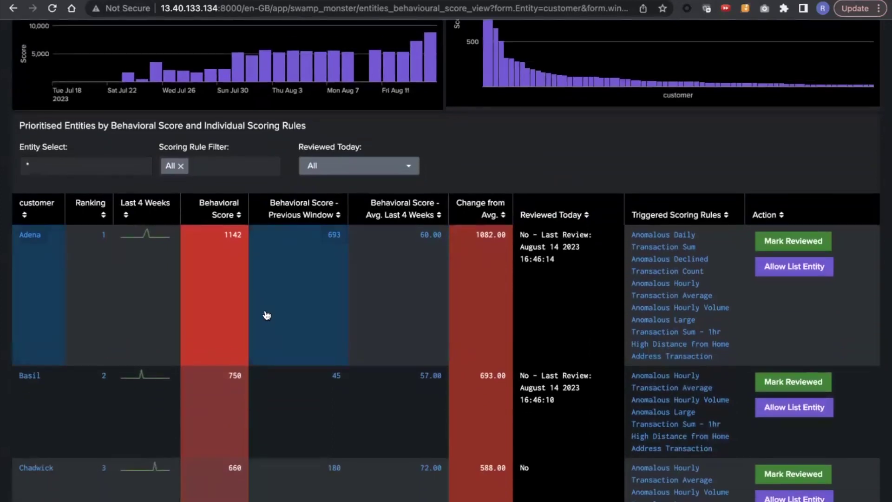
scroll(266, 314, "down", 1)
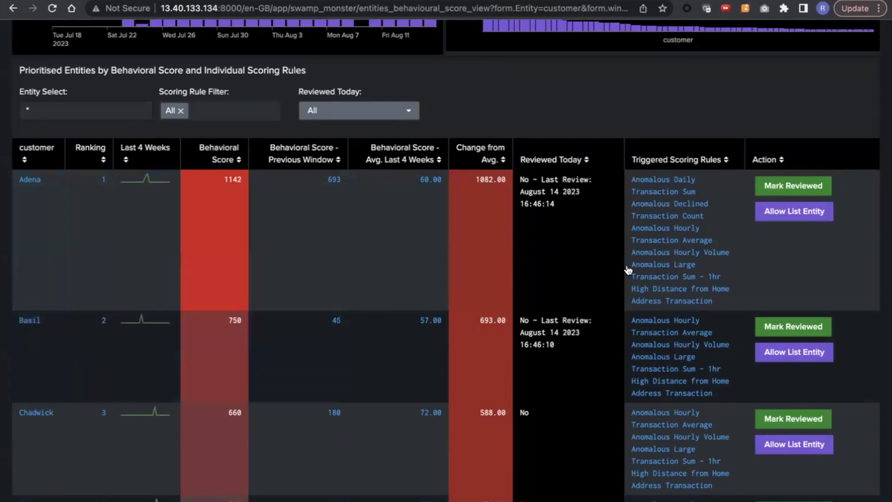
scroll(729, 258, "up", 2)
scroll(728, 259, "up", 3)
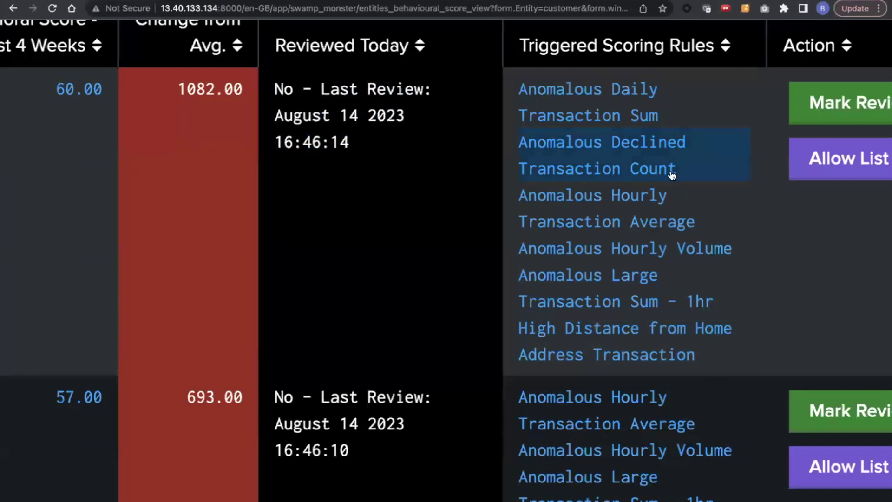
key("ctrl+0")
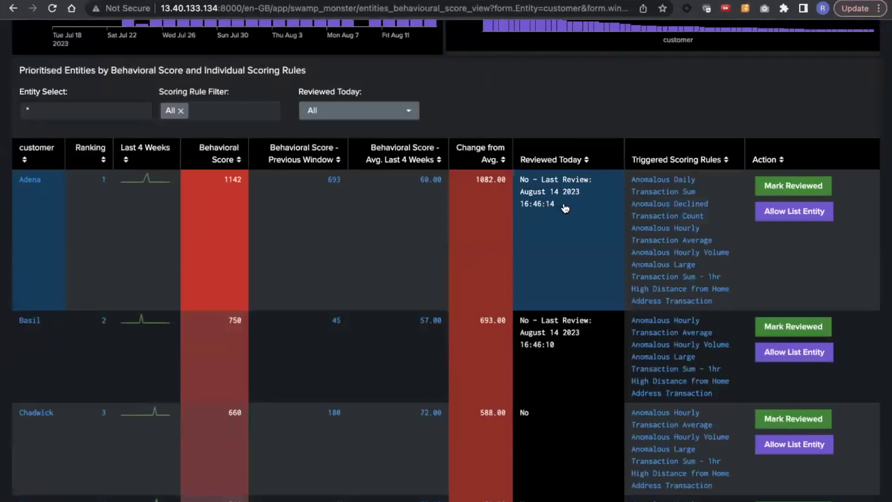
scroll(565, 207, "down", 7)
scroll(566, 205, "up", 7)
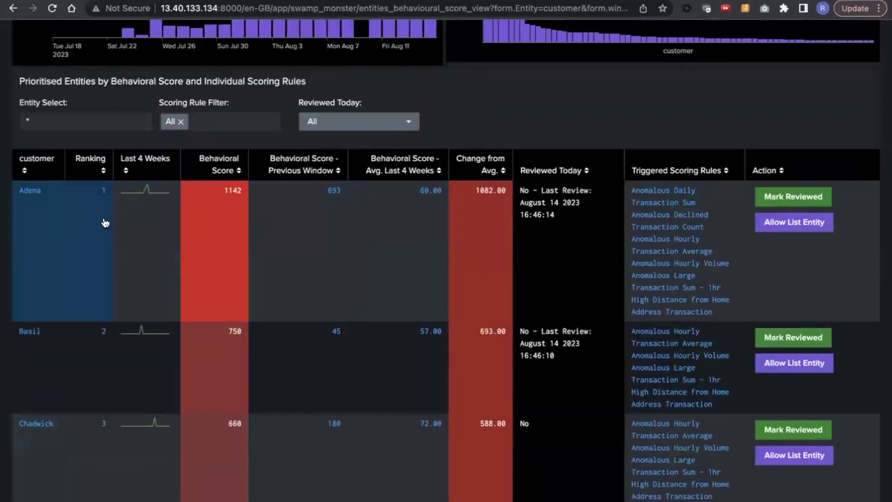
Open the top customer's Single Entity Profile to see the 1,142 score split by rule.
left_click(41, 200)
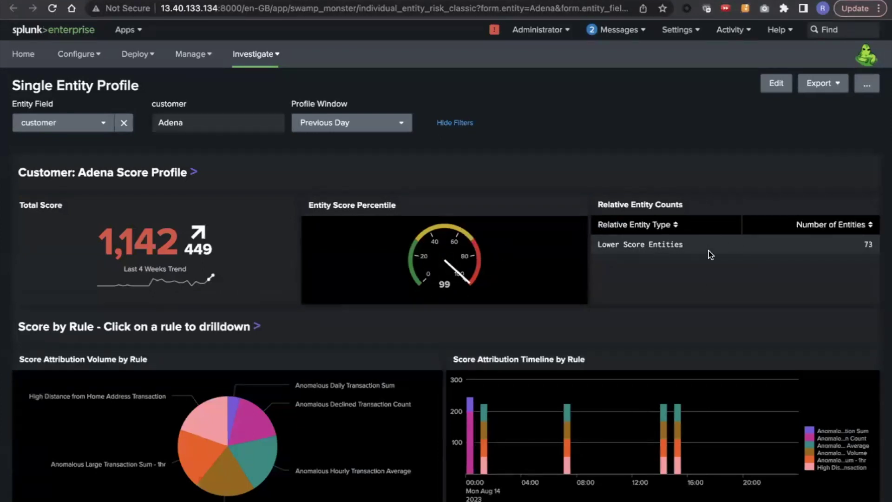
scroll(659, 264, "down", 1)
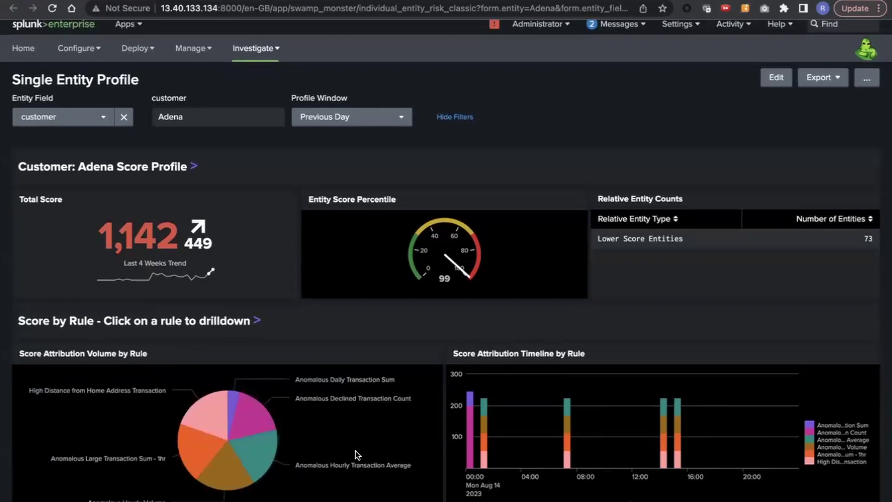
Drill into the Anomalous Large Transaction Sum - 1hr pie slice and review its hourly-sum drilldown tables.
mouse_move(186, 458)
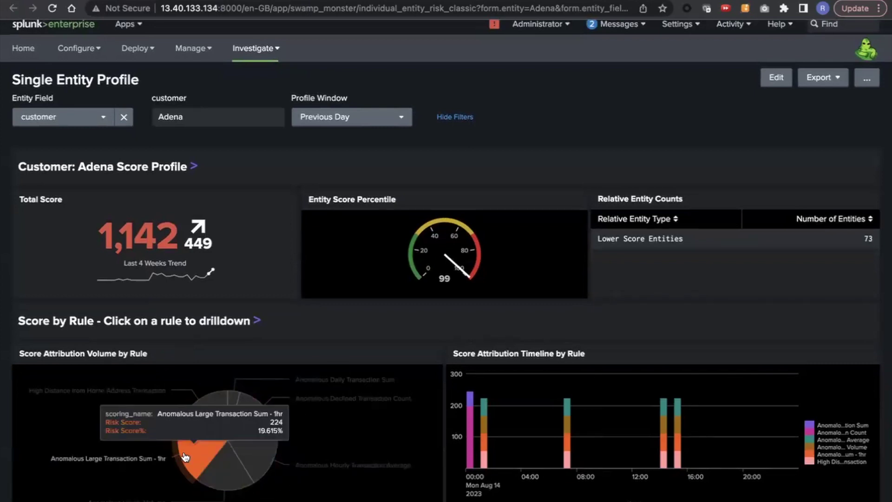
left_click(187, 457)
scroll(187, 454, "down", 7)
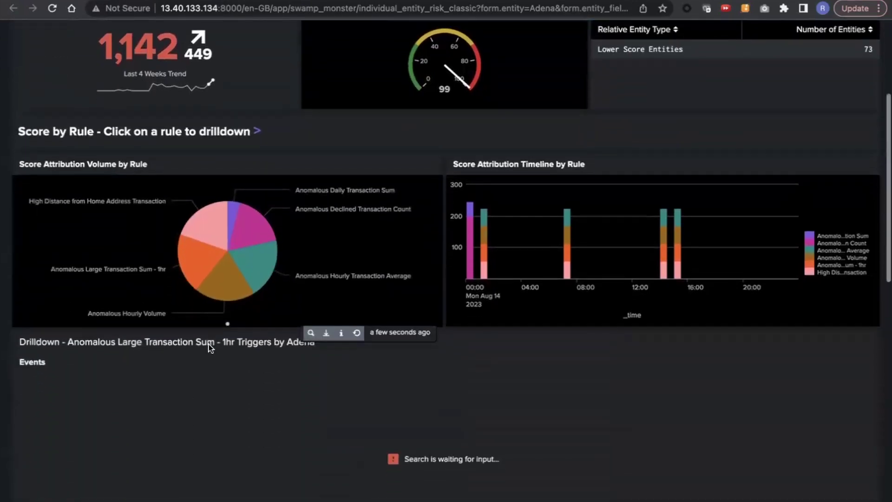
scroll(217, 327, "down", 2)
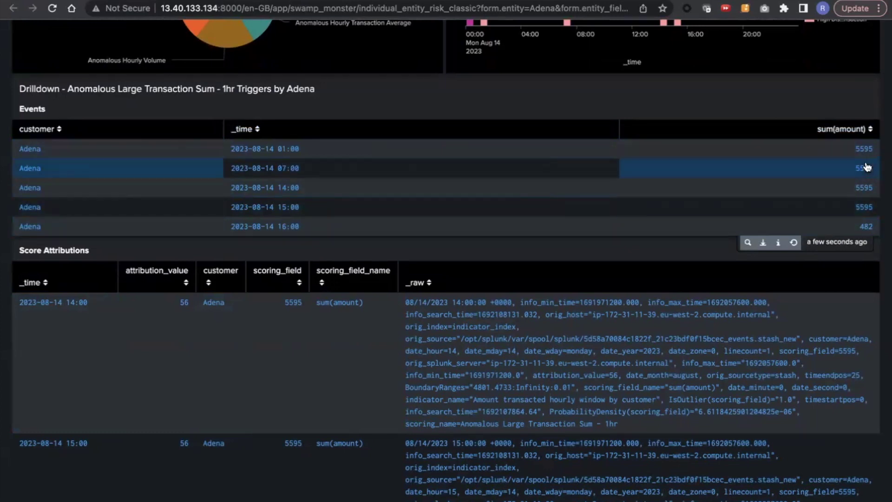
scroll(292, 264, "down", 2)
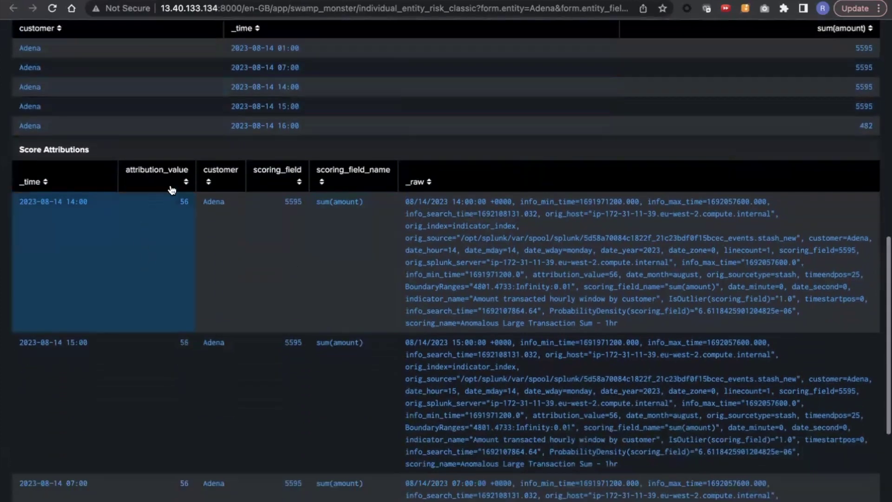
scroll(259, 343, "down", 2)
scroll(265, 209, "down", 3)
scroll(209, 274, "up", 3)
scroll(209, 274, "up", 5)
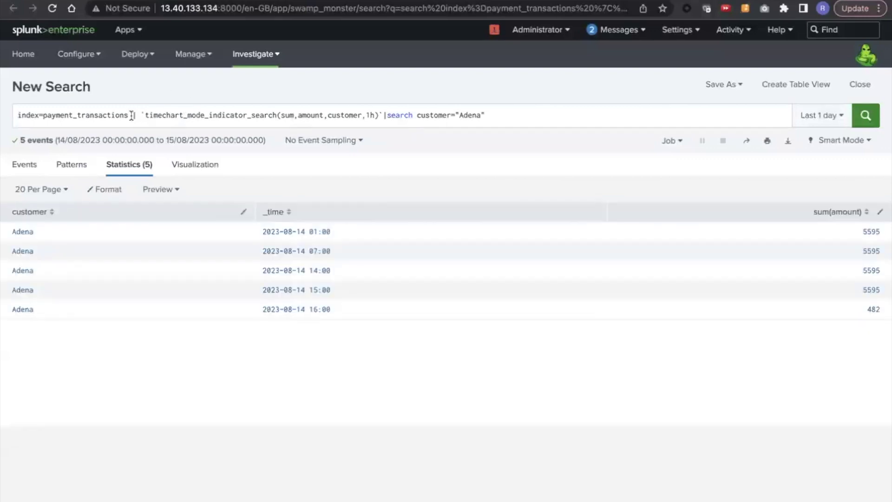
Delete the timechart macro from the query and rerun it to list the five raw payment events.
left_click_drag(132, 115, 387, 117)
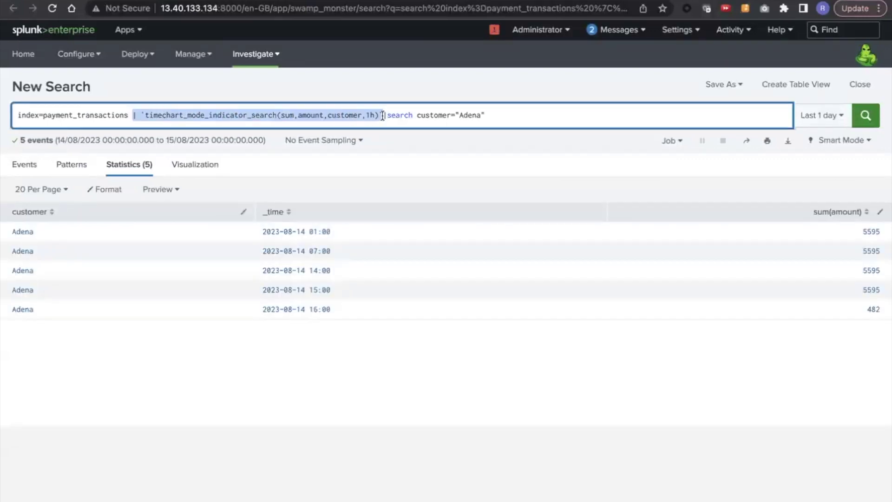
key("BackSpace")
key("Return")
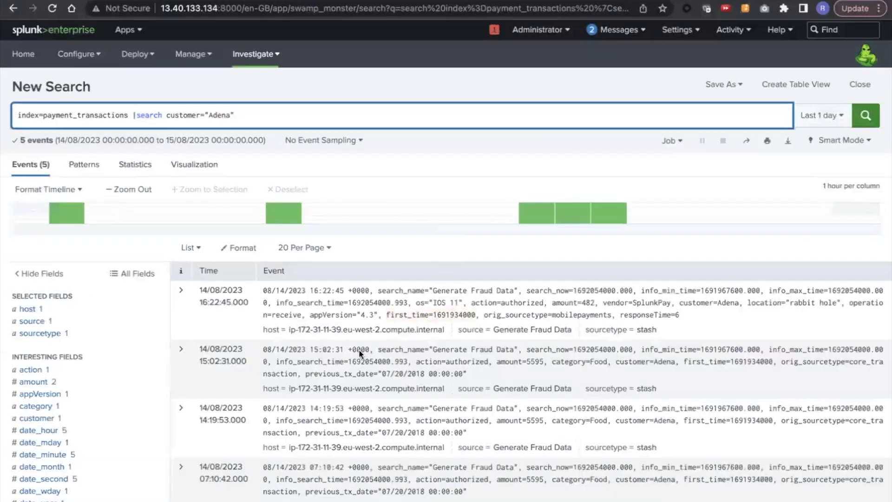
scroll(426, 194, "down", 3)
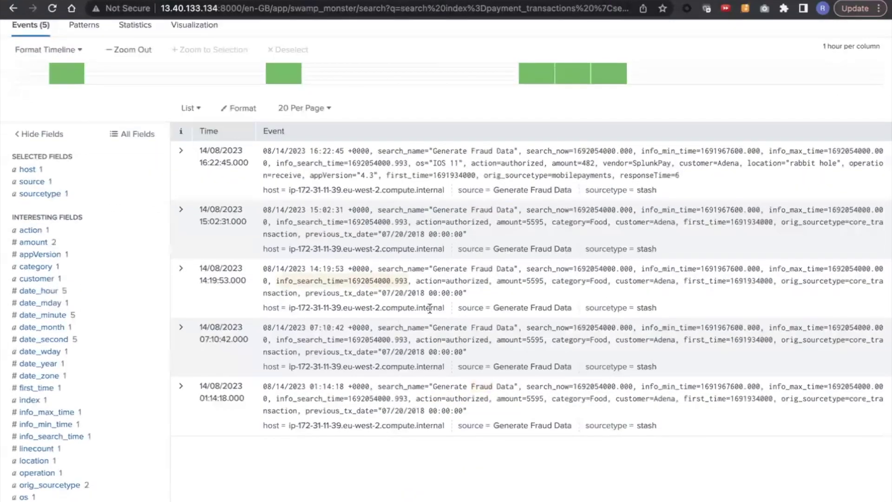
scroll(444, 346, "up", 3)
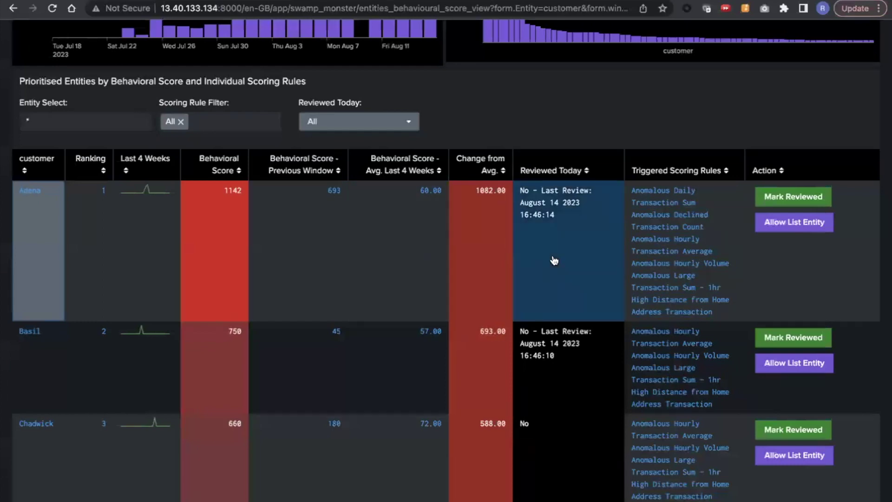
Mark the top-ranked customer as reviewed, confirming Yes, so it shows reviewed on August 15 2023 14:05:05.
left_click(769, 205)
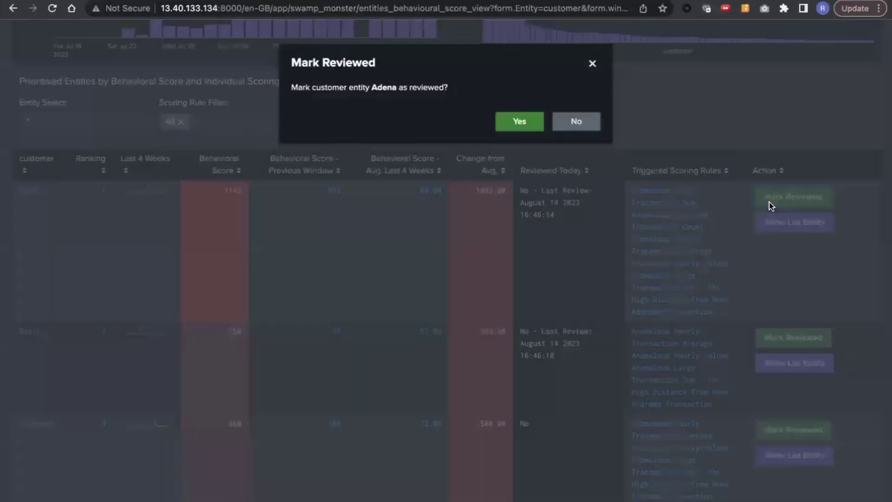
left_click(514, 125)
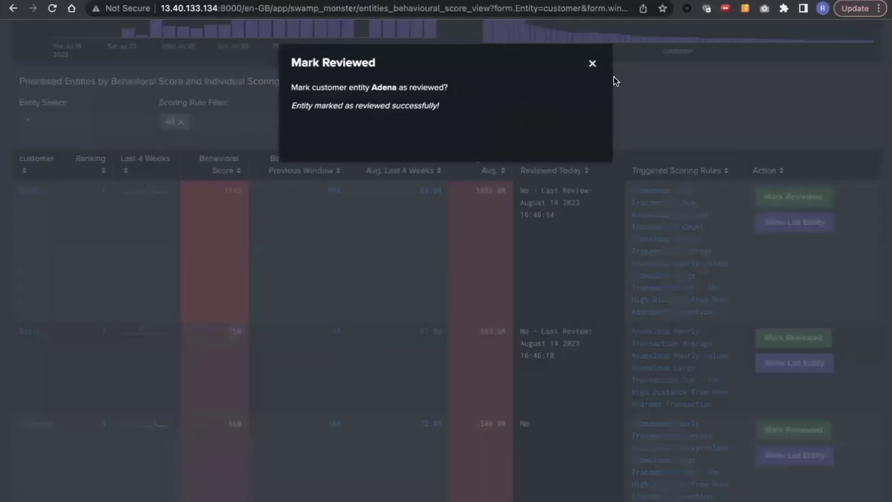
left_click(593, 63)
scroll(628, 328, "down", 6)
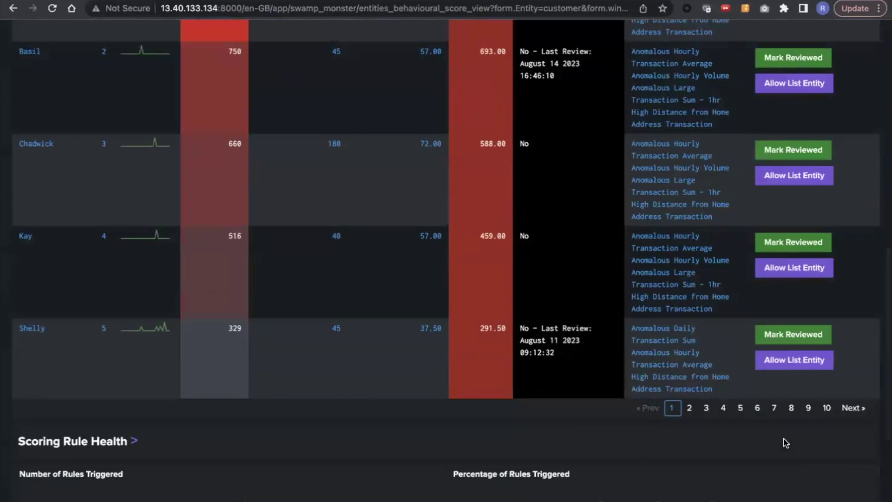
scroll(814, 425, "up", 5)
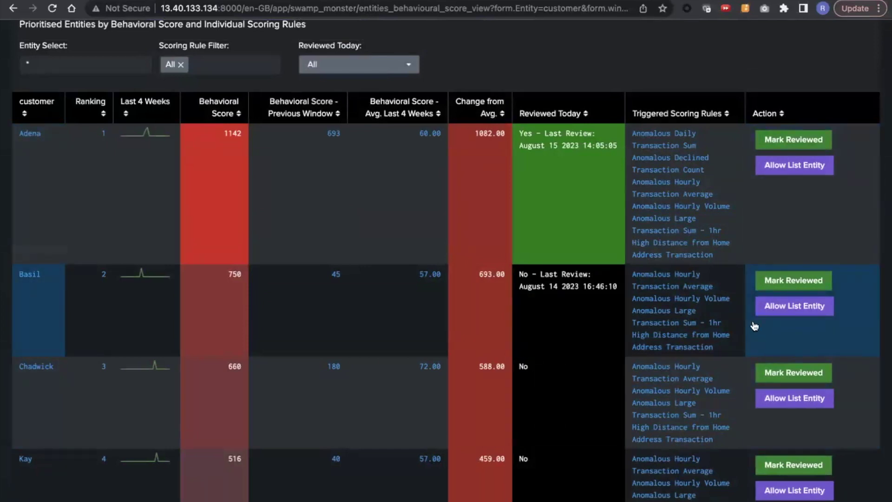
scroll(754, 326, "down", 1)
scroll(755, 326, "up", 3)
scroll(755, 326, "up", 5)
scroll(756, 326, "down", 10)
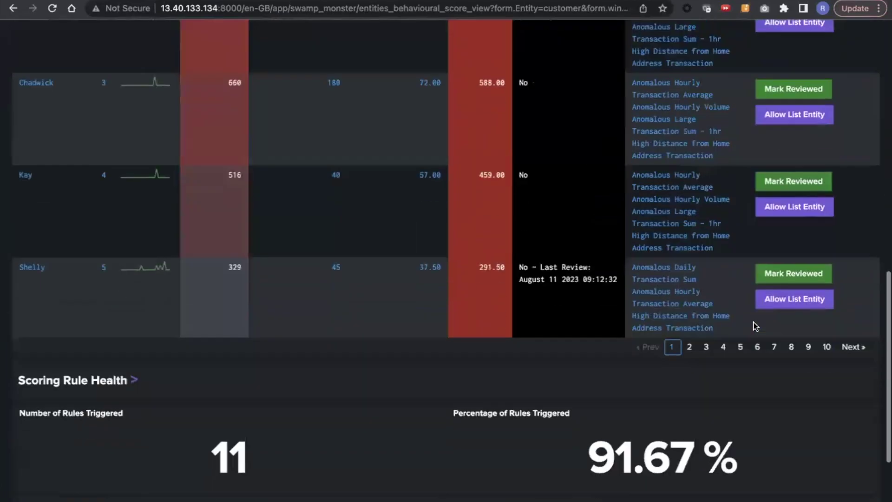
scroll(755, 327, "down", 3)
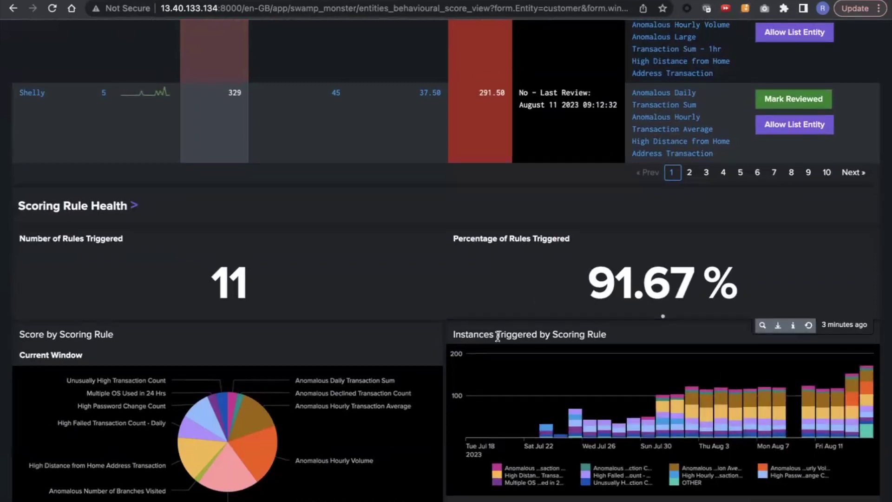
scroll(390, 381, "down", 1)
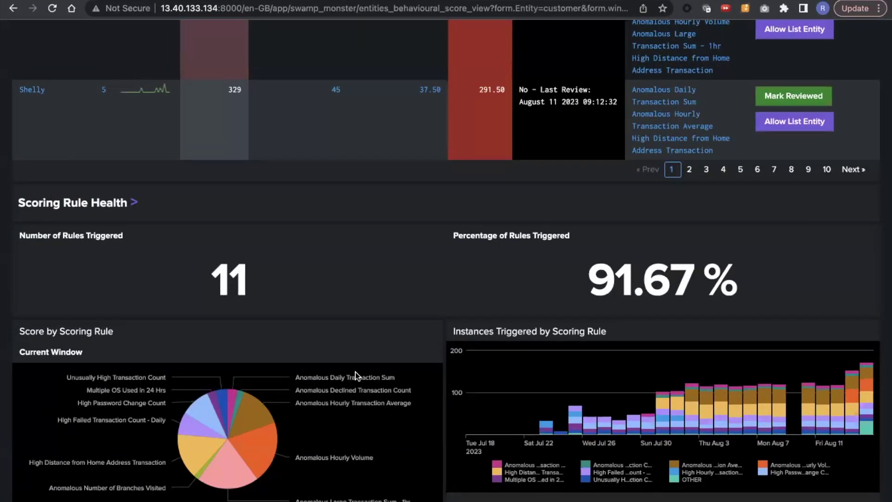
scroll(734, 378, "up", 1)
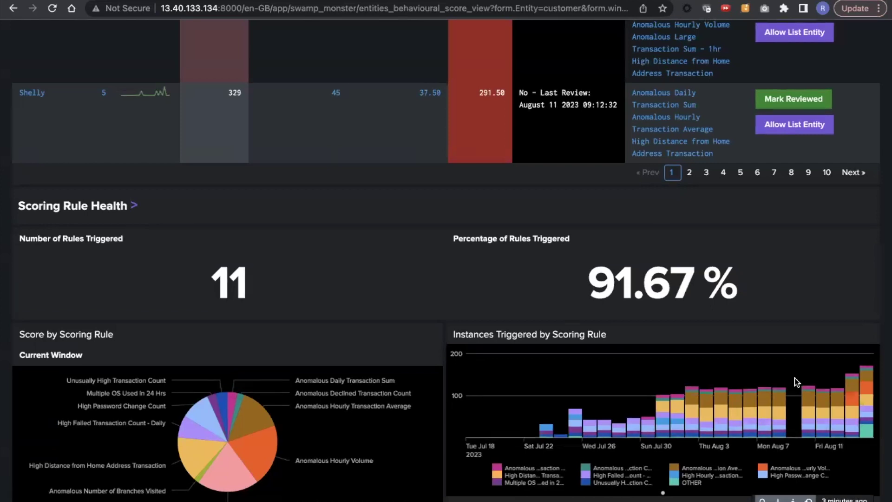
scroll(795, 381, "up", 20)
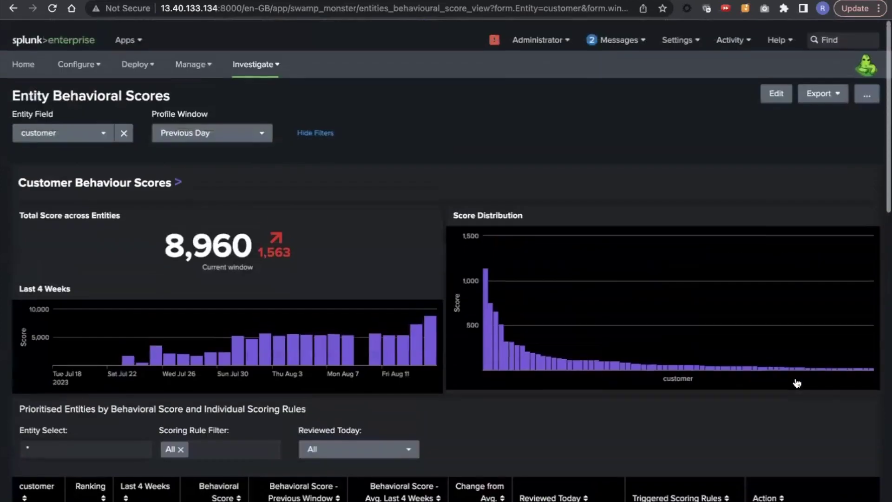
Open Review Scoring Rules and show execution details for Anomalous Daily Transaction Sum.
left_click(192, 55)
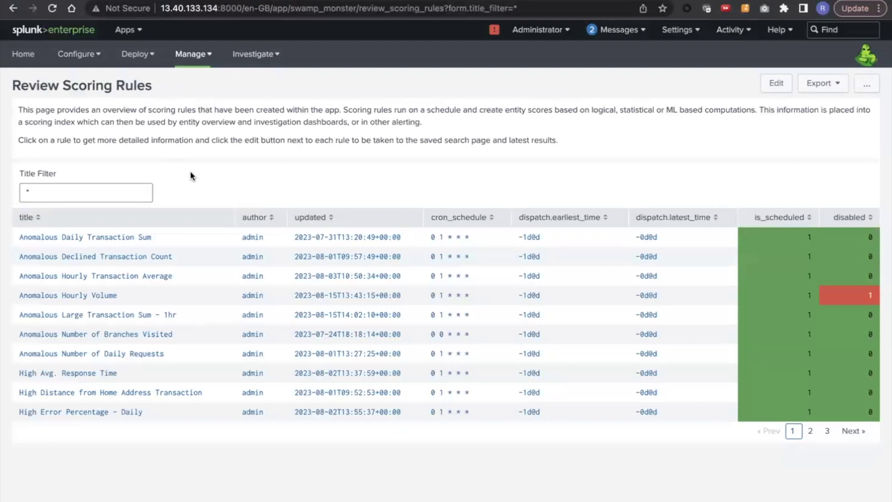
left_click(107, 243)
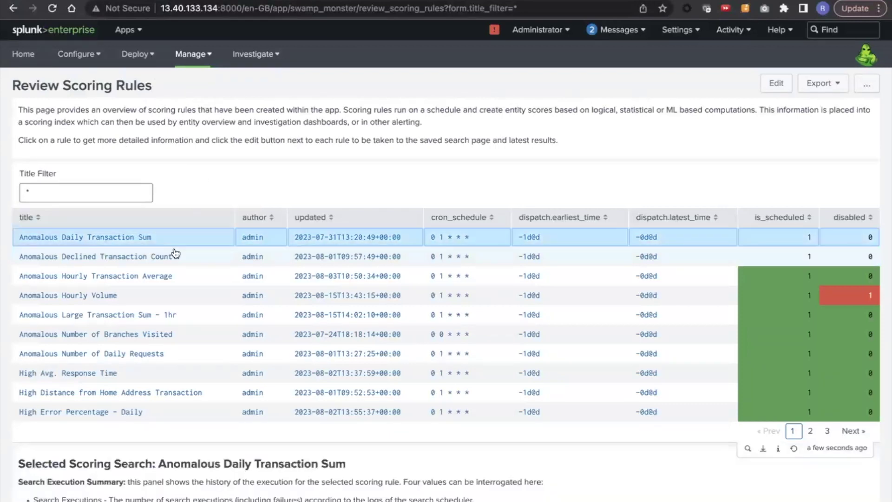
scroll(205, 253, "down", 6)
scroll(231, 267, "down", 3)
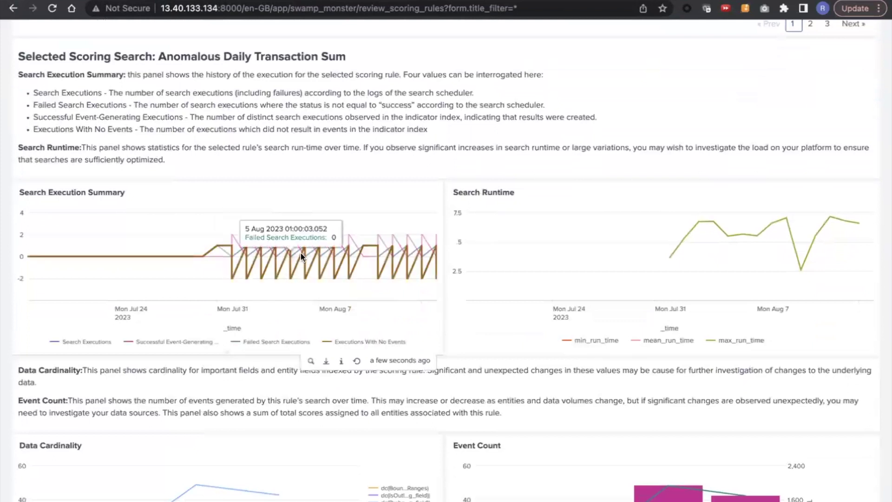
scroll(339, 279, "down", 2)
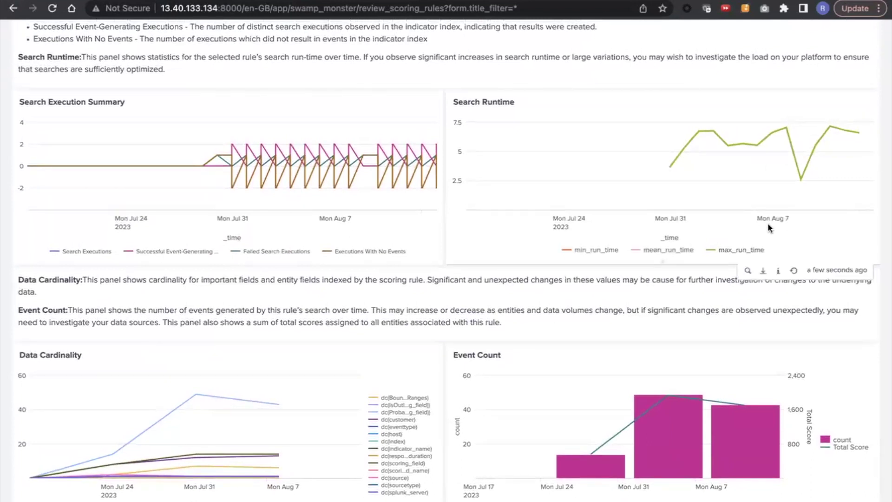
Inspect its execution, runtime, cardinality and event-count charts, then return to Entity Behavioral Scores.
mouse_move(187, 416)
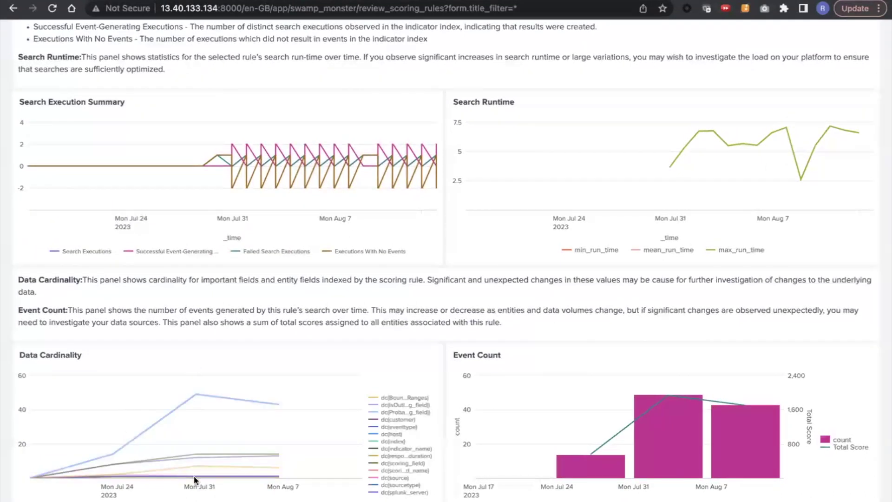
mouse_move(273, 426)
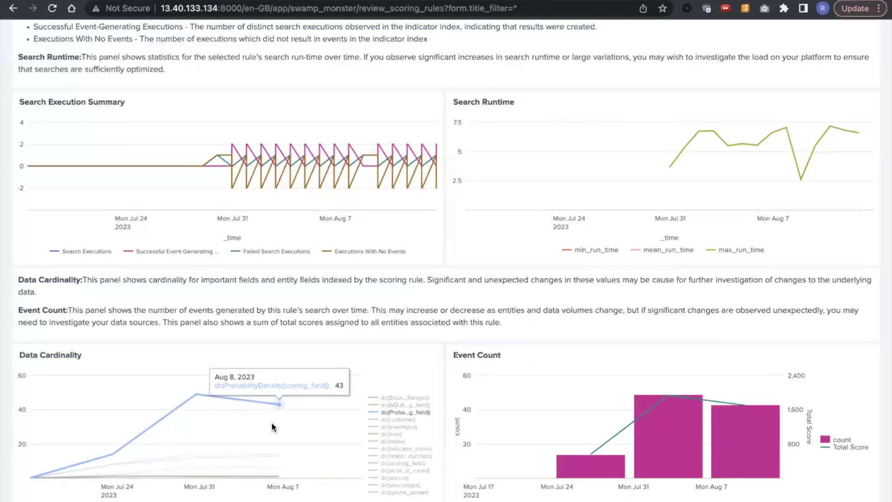
mouse_move(635, 406)
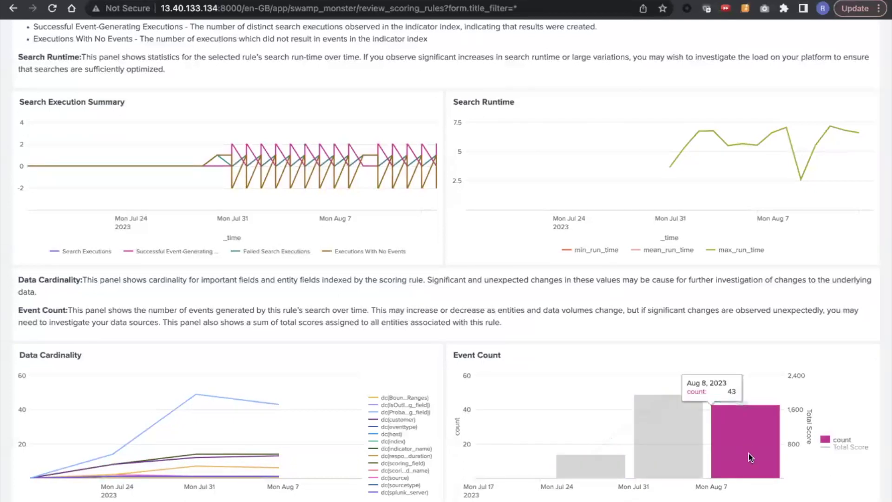
scroll(200, 69, "up", 10)
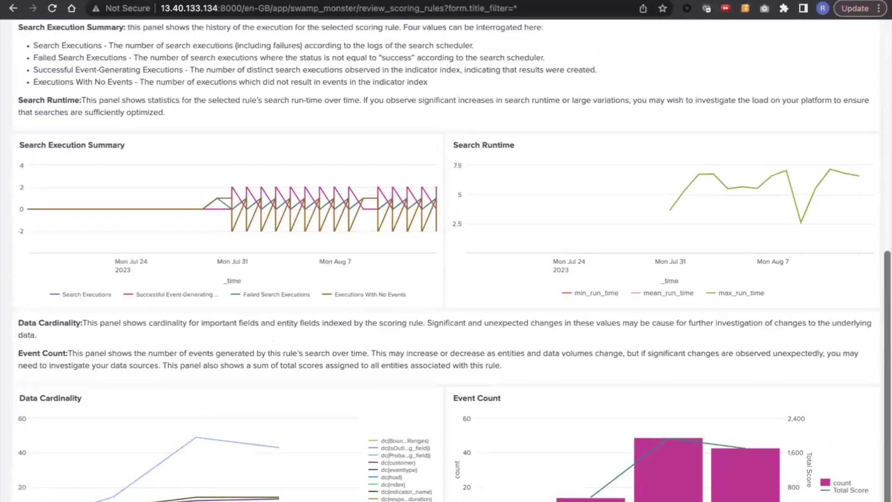
left_click(195, 55)
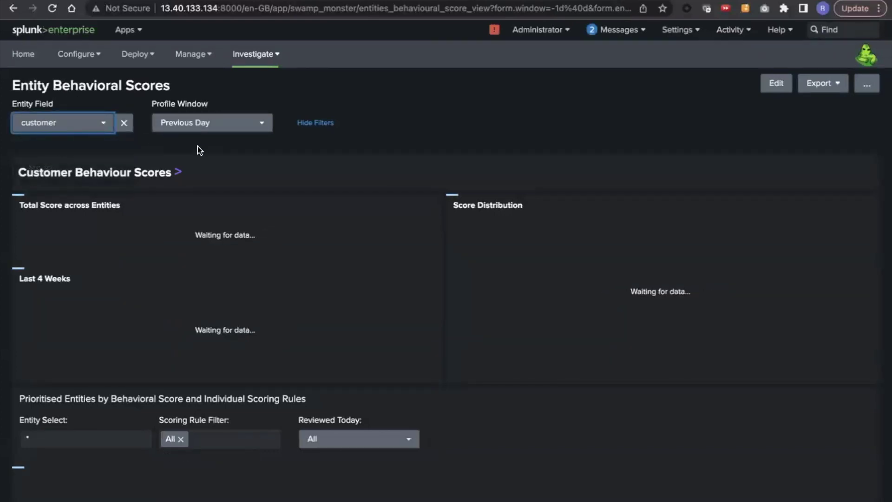
Scroll to the entity table showing the top customer at 1142, reviewed on August 15 2023.
scroll(360, 147, "down", 2)
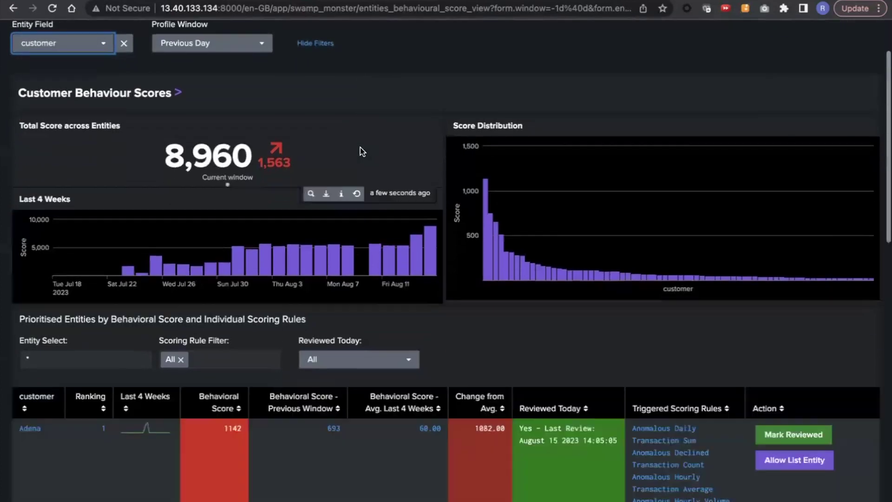